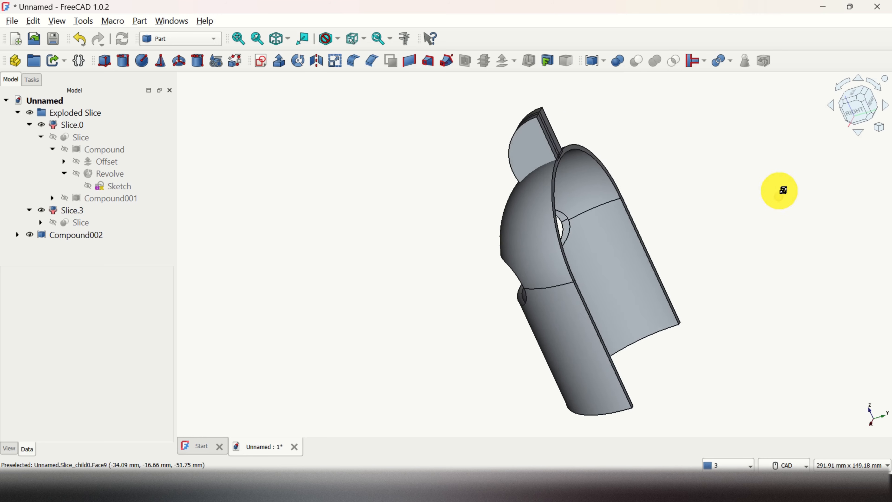
Examine the finished helmet model and review the arc-and-line profile sketch behind its Revolve feature
{"action": "scroll", "coordinate": [636, 222], "scroll_direction": "up", "scroll_amount": 2}
{"action": "scroll", "coordinate": [639, 227], "scroll_direction": "down", "scroll_amount": 2}
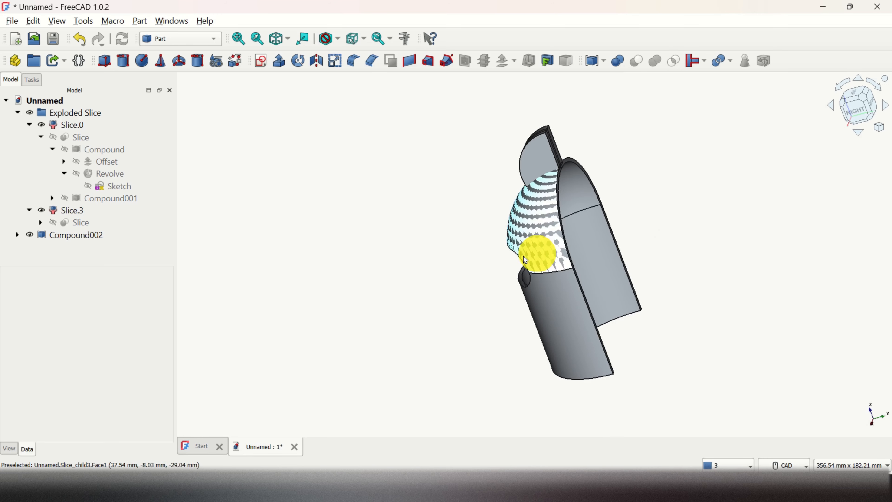
{"action": "left_click", "coordinate": [136, 198]}
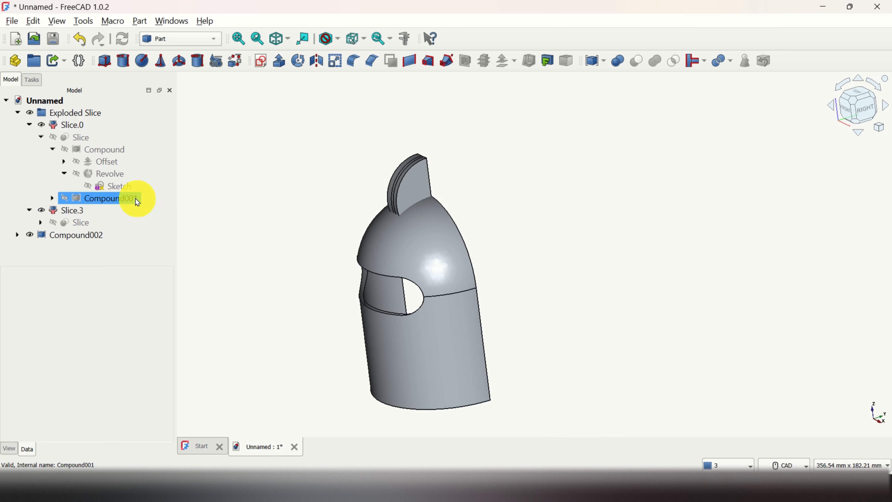
{"action": "double_click", "coordinate": [130, 191]}
{"action": "middle_click_drag", "start_coordinate": [338, 265], "coordinate": [488, 221]}
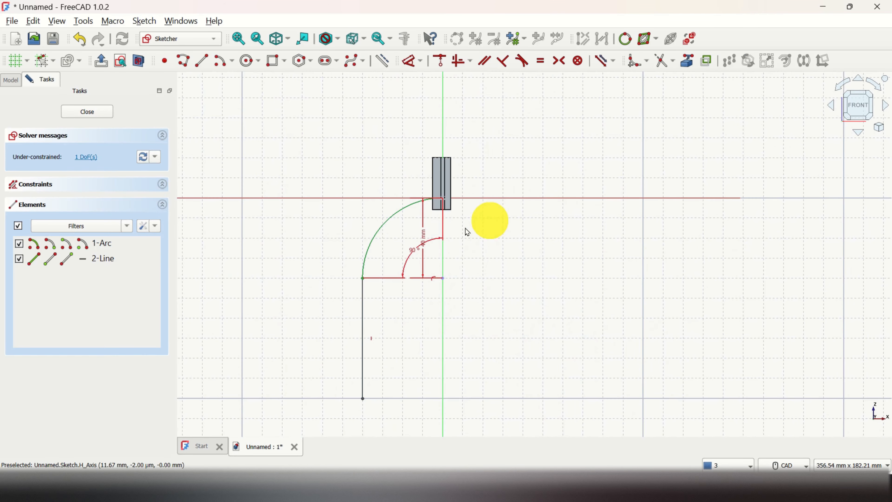
{"action": "scroll", "coordinate": [443, 222], "scroll_direction": "up", "scroll_amount": 3}
{"action": "scroll", "coordinate": [312, 343], "scroll_direction": "down", "scroll_amount": 3}
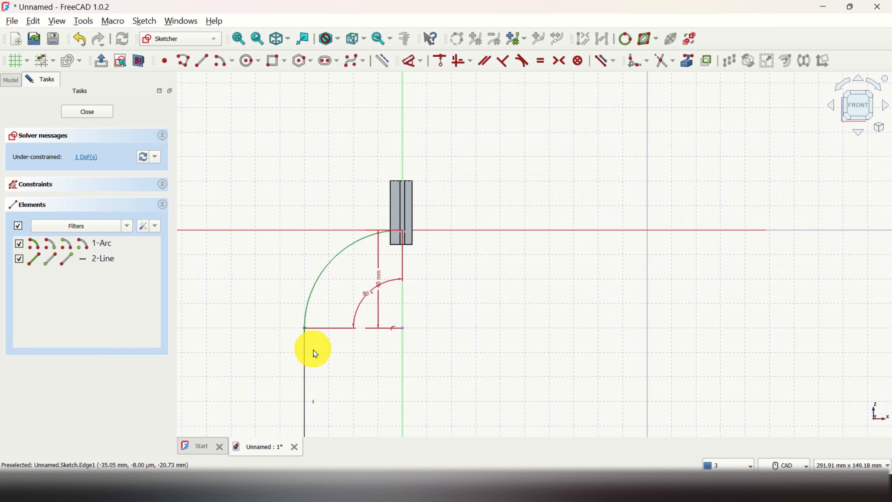
{"action": "middle_click_drag", "start_coordinate": [315, 351], "coordinate": [409, 239]}
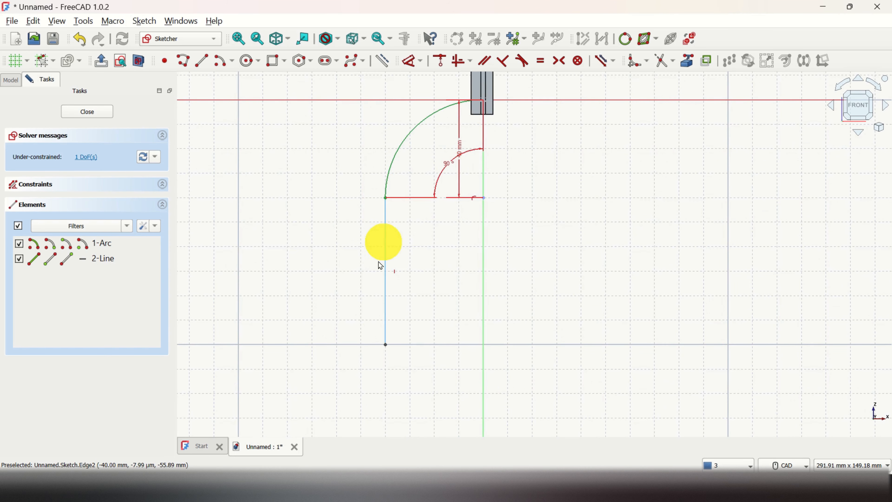
{"action": "left_click", "coordinate": [96, 111]}
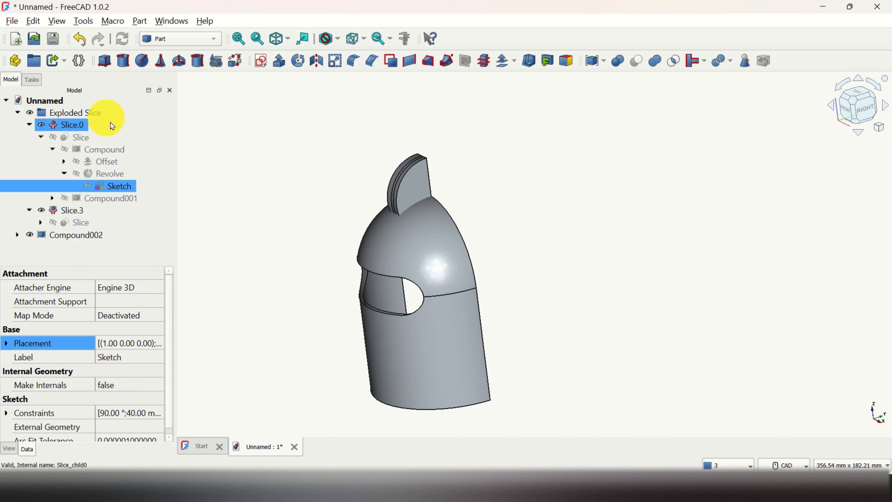
Review the helmet's Revolve and Offset features, trying an offset value of 3 mm
{"action": "double_click", "coordinate": [121, 176]}
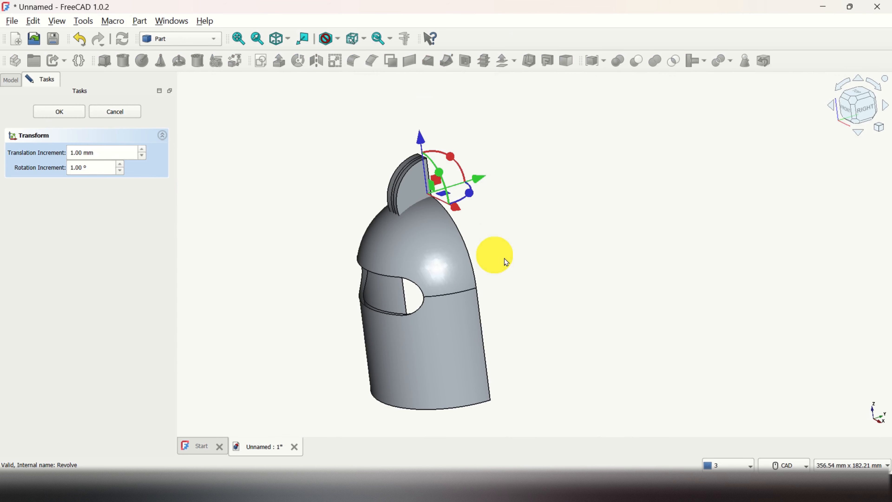
{"action": "middle_click_drag", "start_coordinate": [522, 261], "coordinate": [487, 259]}
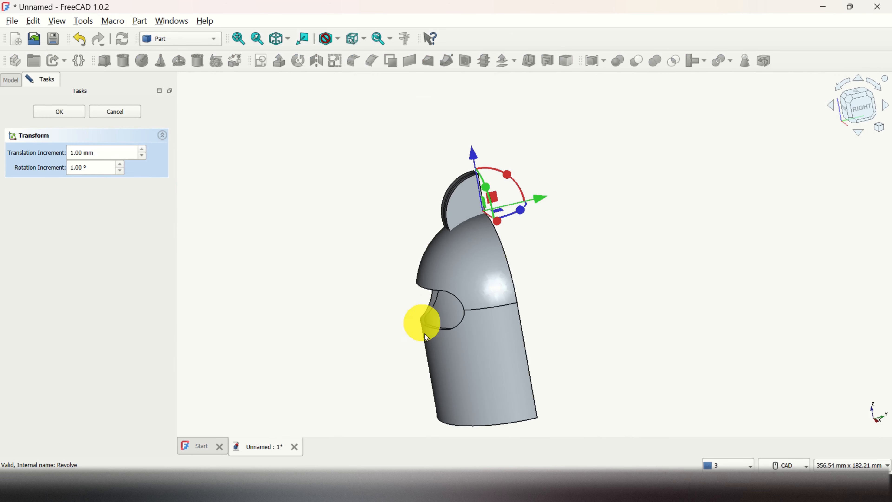
{"action": "left_click", "coordinate": [119, 112]}
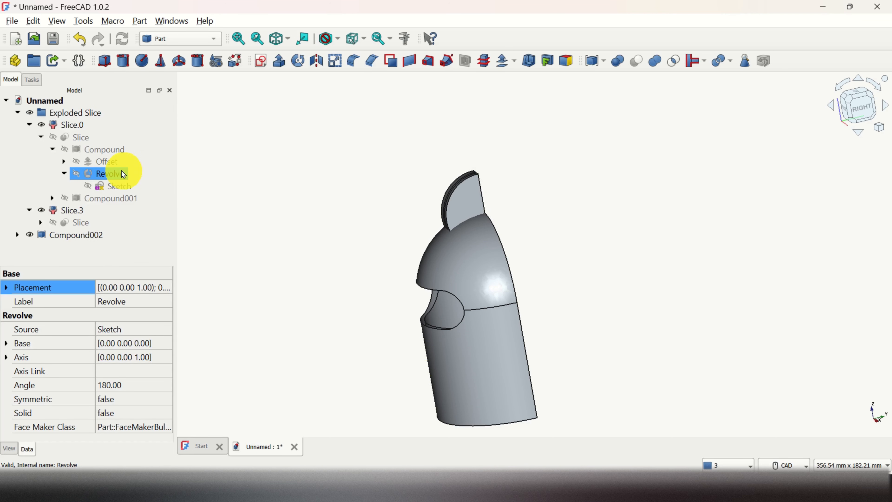
{"action": "left_click", "coordinate": [111, 163]}
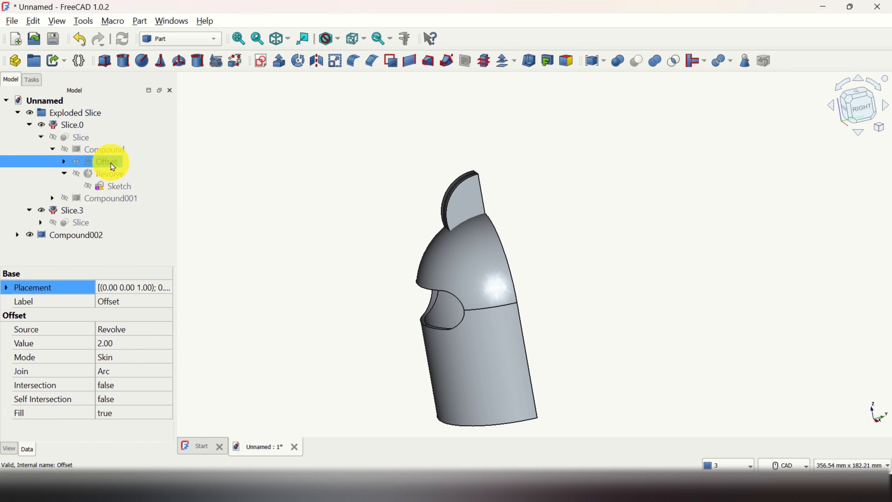
{"action": "double_click", "coordinate": [112, 162]}
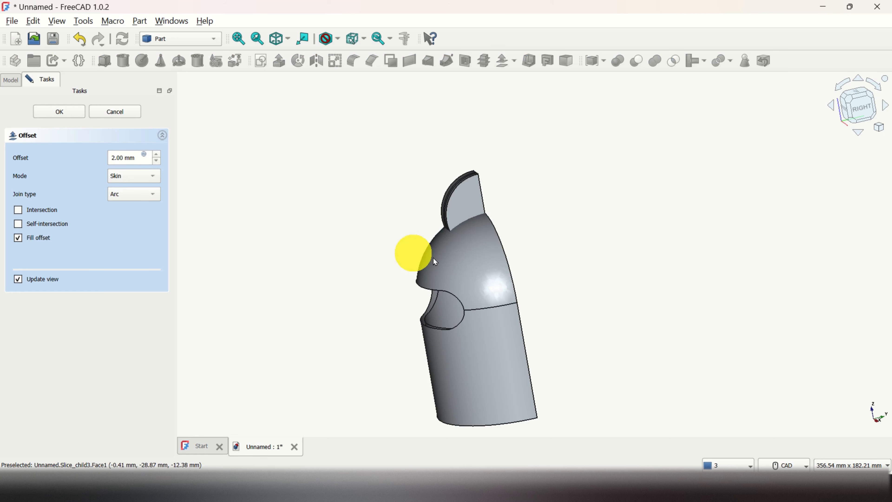
{"action": "middle_click_drag", "start_coordinate": [590, 277], "coordinate": [455, 283]}
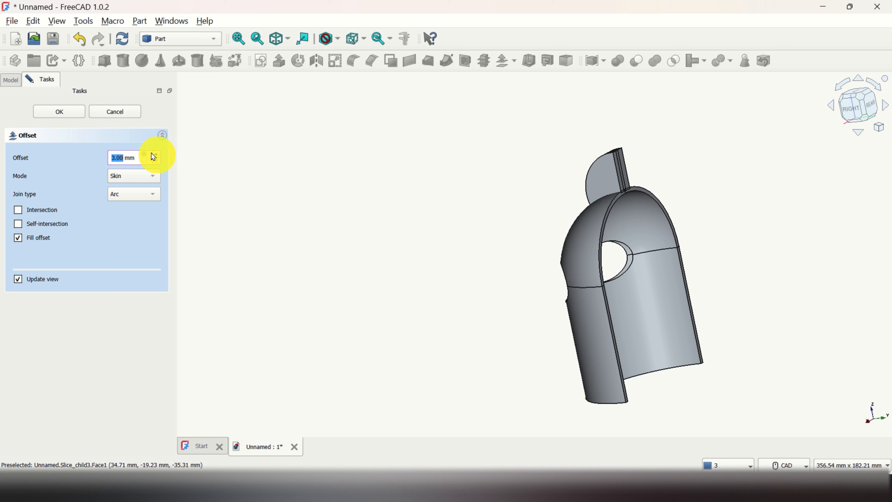
{"action": "middle_click_drag", "start_coordinate": [538, 295], "coordinate": [667, 294]}
Select the Slice.3 piece and examine it from several sides around the visor opening
{"action": "left_click", "coordinate": [67, 210]}
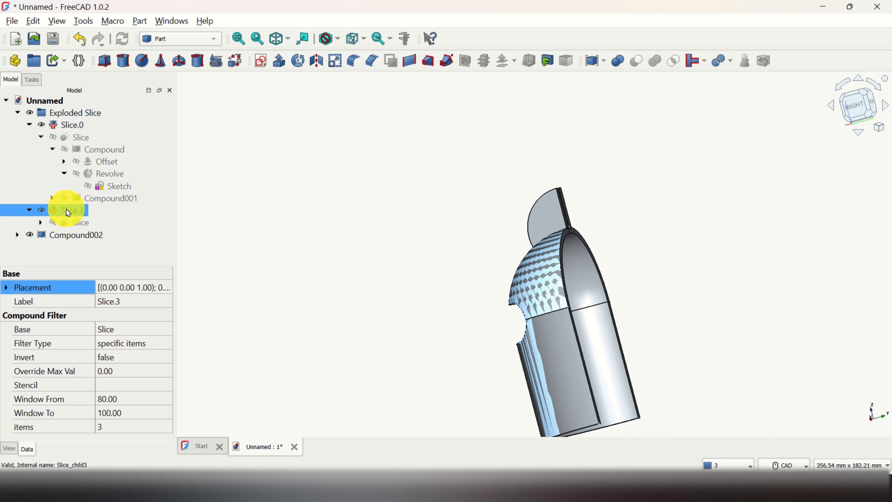
{"action": "middle_click_drag", "start_coordinate": [440, 327], "coordinate": [732, 213]}
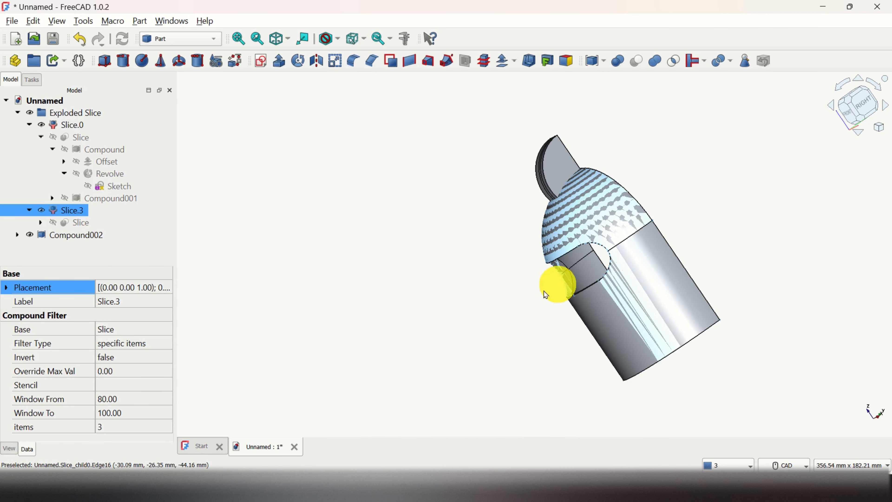
{"action": "middle_click_drag", "start_coordinate": [546, 294], "coordinate": [504, 285]}
{"action": "scroll", "coordinate": [672, 254], "scroll_direction": "up", "scroll_amount": 1}
{"action": "middle_click_drag", "start_coordinate": [673, 254], "coordinate": [698, 199]}
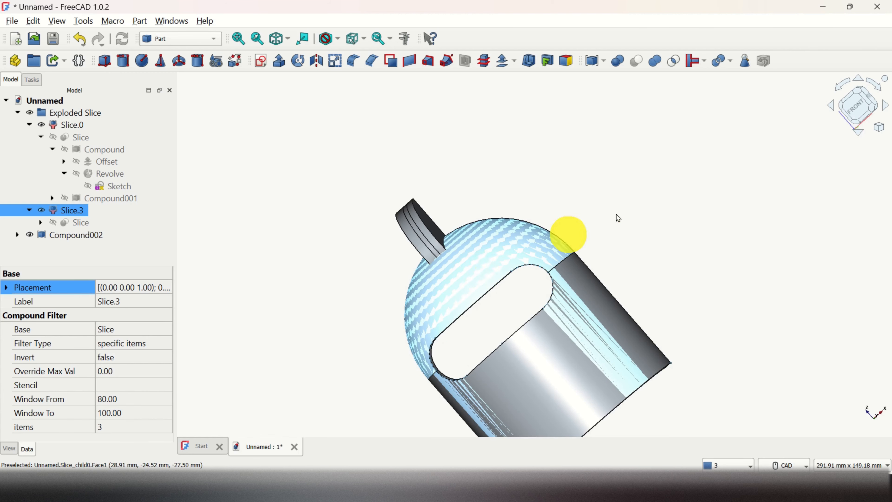
{"action": "middle_click_drag", "start_coordinate": [567, 235], "coordinate": [489, 375]}
{"action": "middle_click_drag", "start_coordinate": [710, 156], "coordinate": [722, 127]}
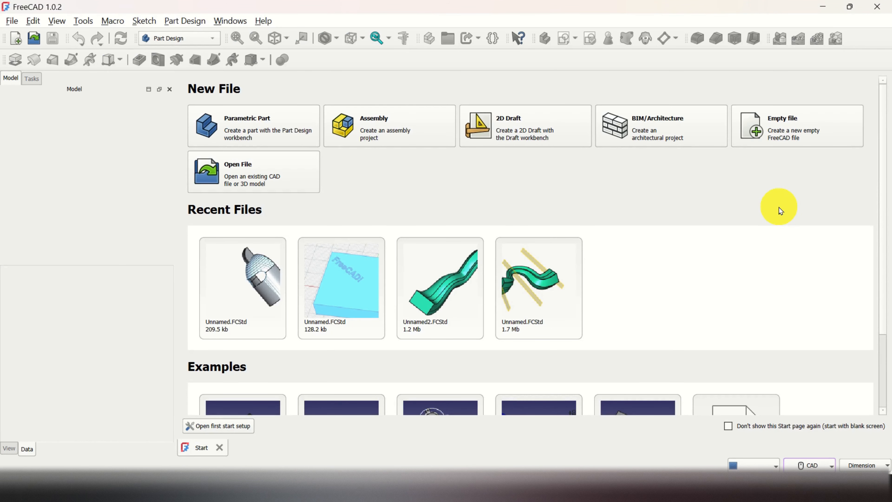
Create a new document and start a sketch on the YZ-Plane in the Part workbench
{"action": "left_click", "coordinate": [11, 21]}
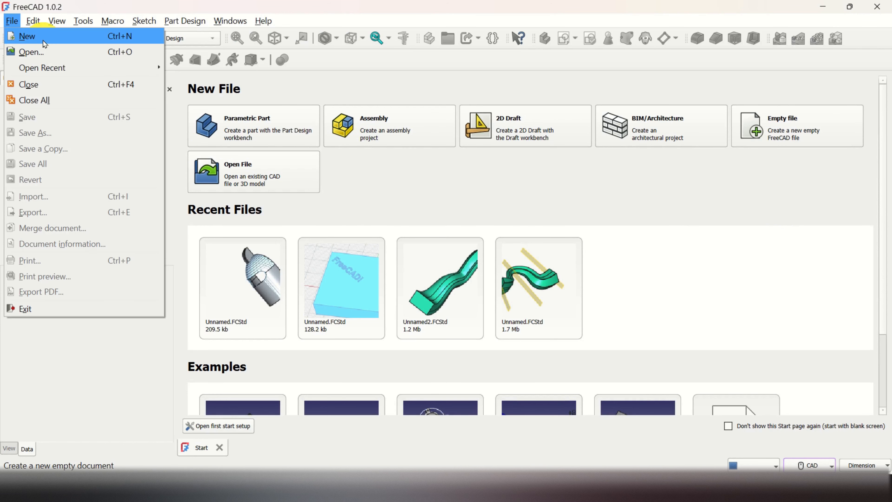
{"action": "left_click", "coordinate": [34, 35]}
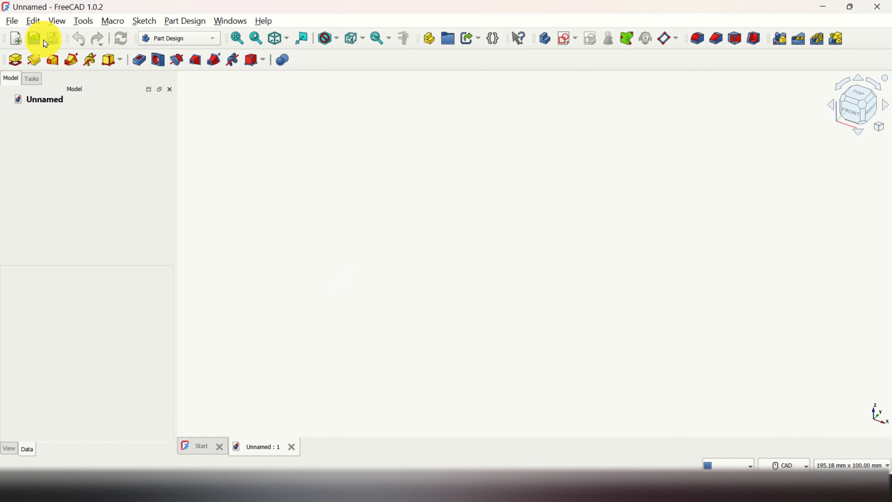
{"action": "left_click", "coordinate": [193, 37]}
{"action": "left_click", "coordinate": [186, 140]}
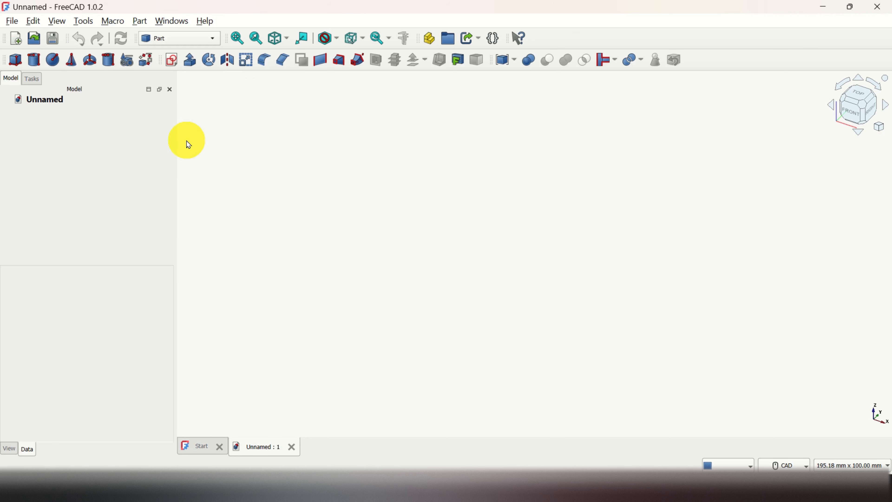
{"action": "left_click", "coordinate": [172, 60]}
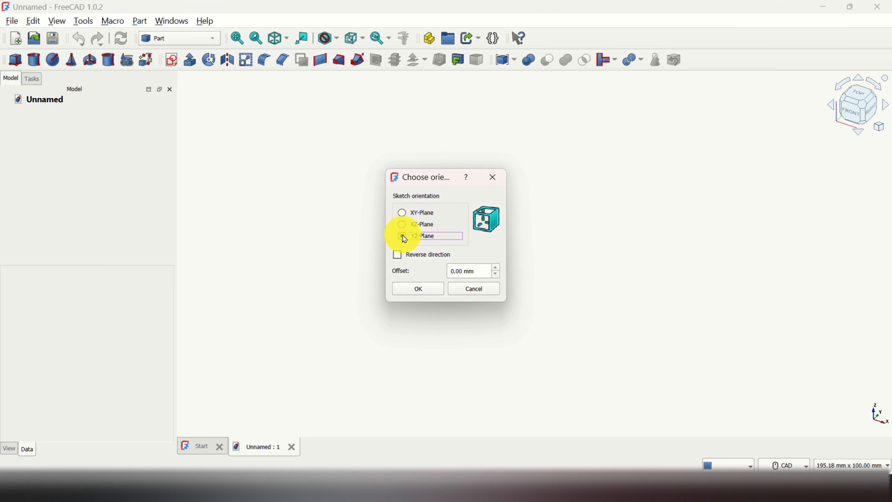
{"action": "left_click", "coordinate": [425, 294]}
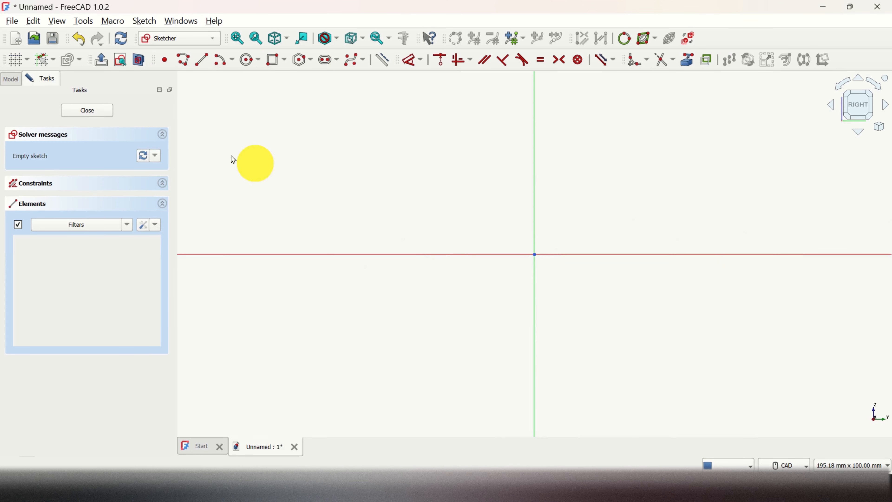
Show the sketch grid with 5 mm spacing and enable snapping to the grid and to objects
{"action": "left_click", "coordinate": [16, 65]}
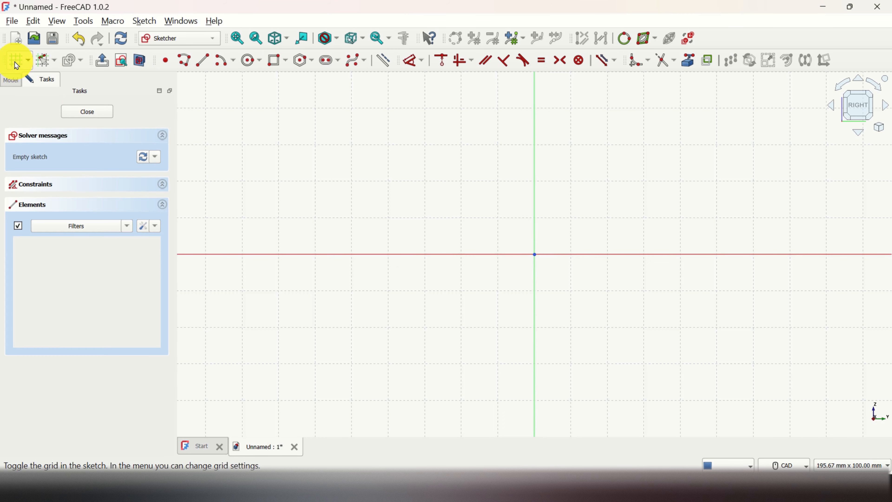
{"action": "left_click", "coordinate": [29, 63]}
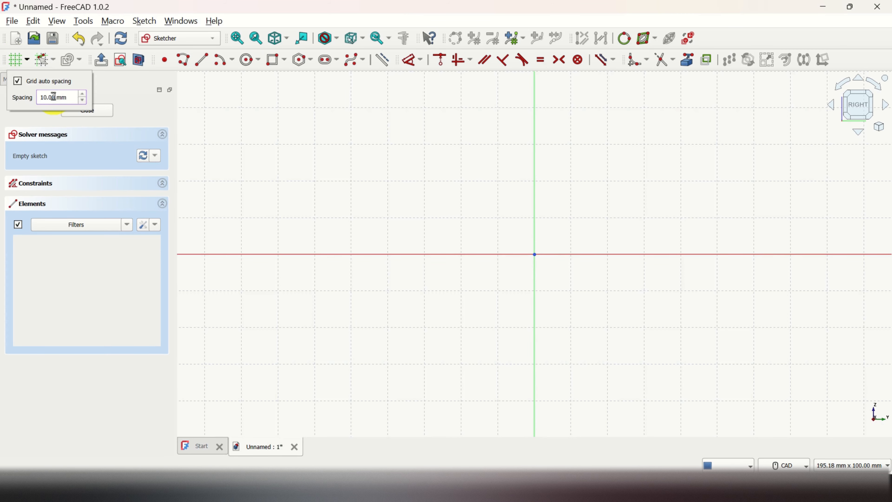
{"action": "type", "text": "5"}
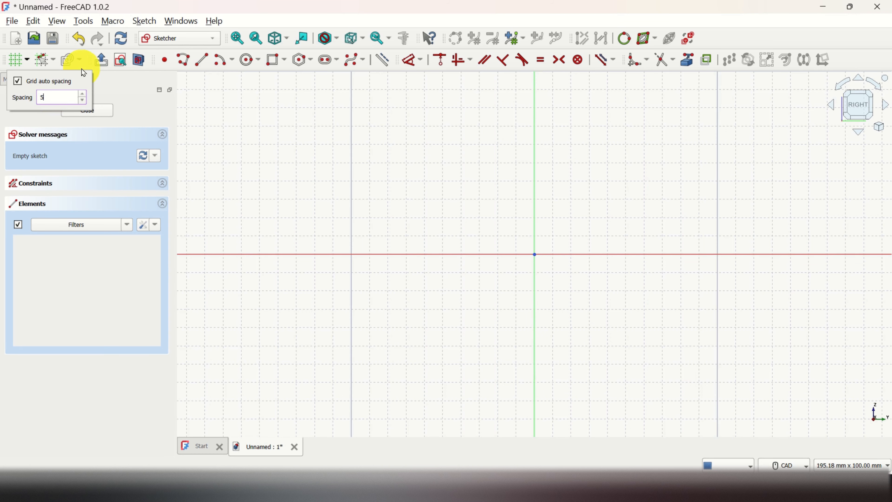
{"action": "left_click", "coordinate": [54, 61]}
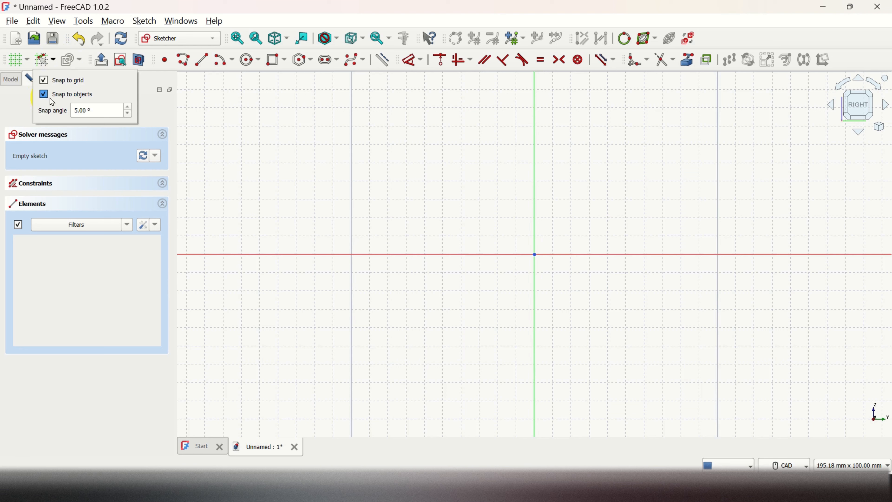
{"action": "left_click", "coordinate": [433, 181]}
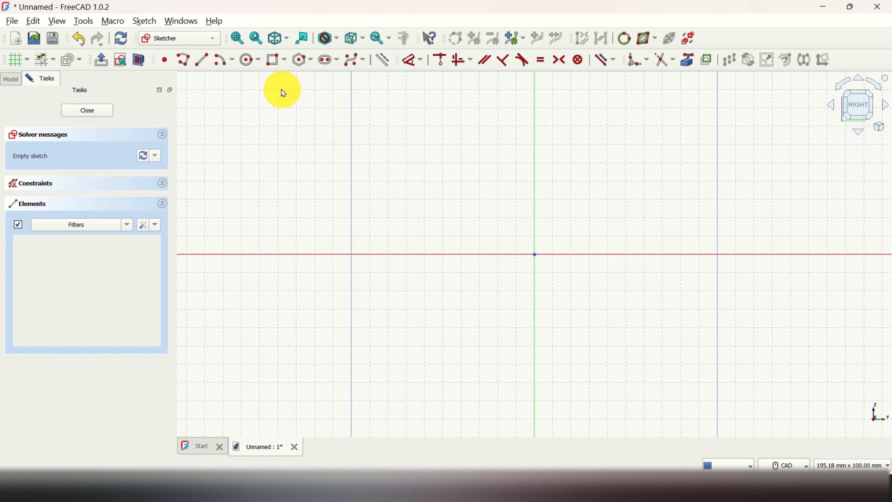
Draw a quarter-circle arc of about 29.5 mm radius centred on the origin, from the upper vertical axis to the negative horizontal axis
{"action": "left_click", "coordinate": [225, 64]}
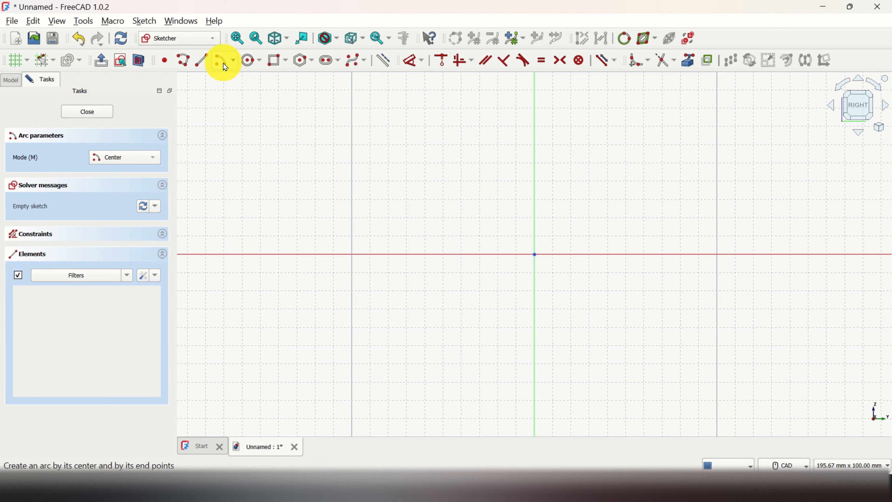
{"action": "left_click", "coordinate": [534, 254]}
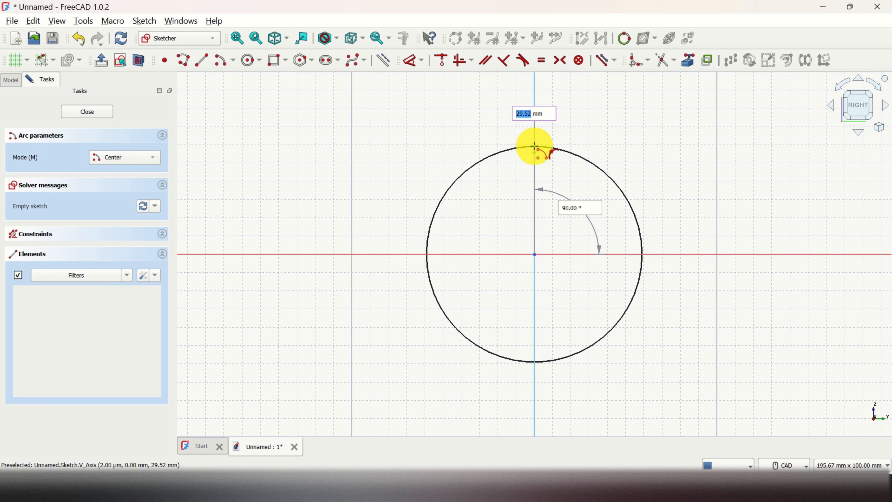
{"action": "left_click", "coordinate": [534, 146]}
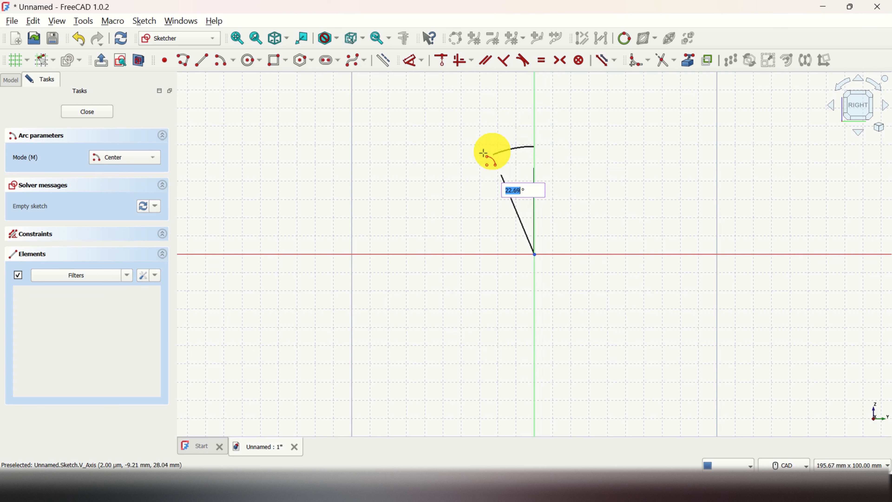
{"action": "left_click", "coordinate": [426, 253]}
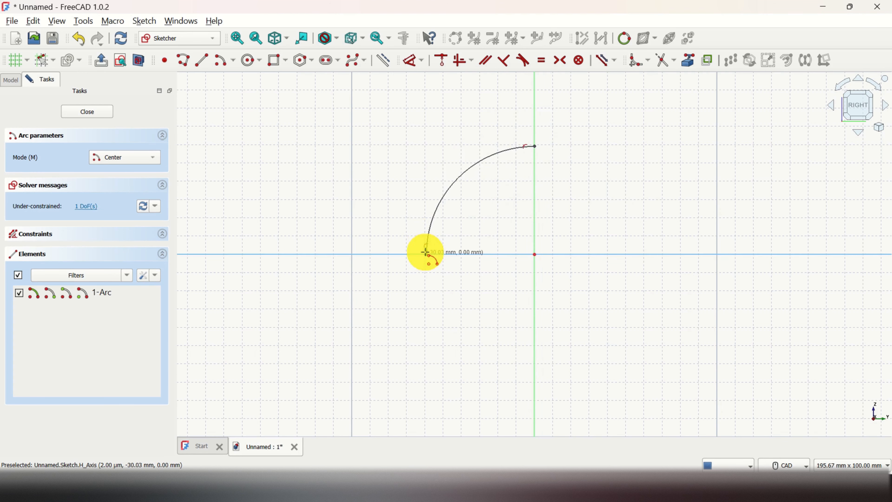
{"action": "right_click", "coordinate": [578, 216]}
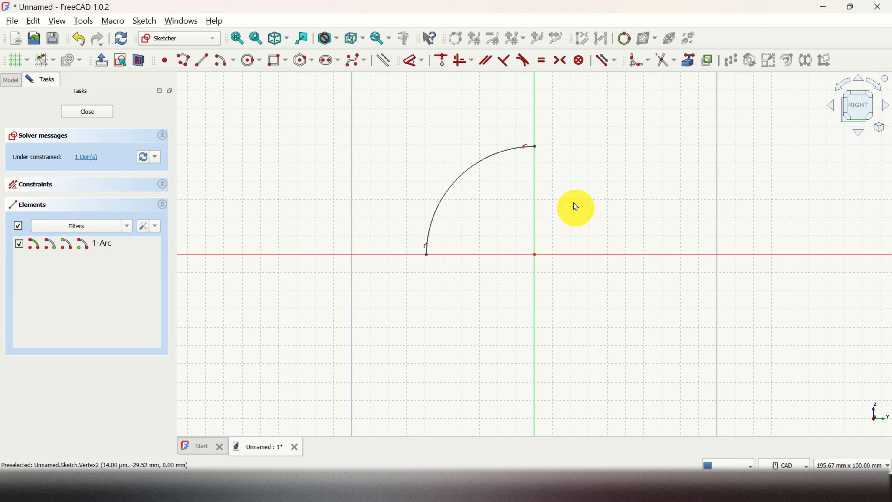
Constrain the arc's radius to 30 mm
{"action": "left_click_drag", "start_coordinate": [497, 158], "coordinate": [496, 152]}
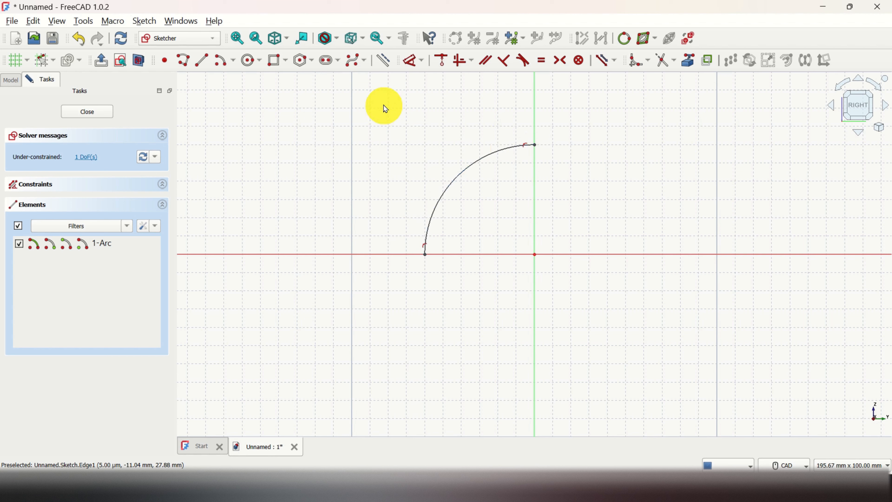
{"action": "left_click", "coordinate": [413, 63]}
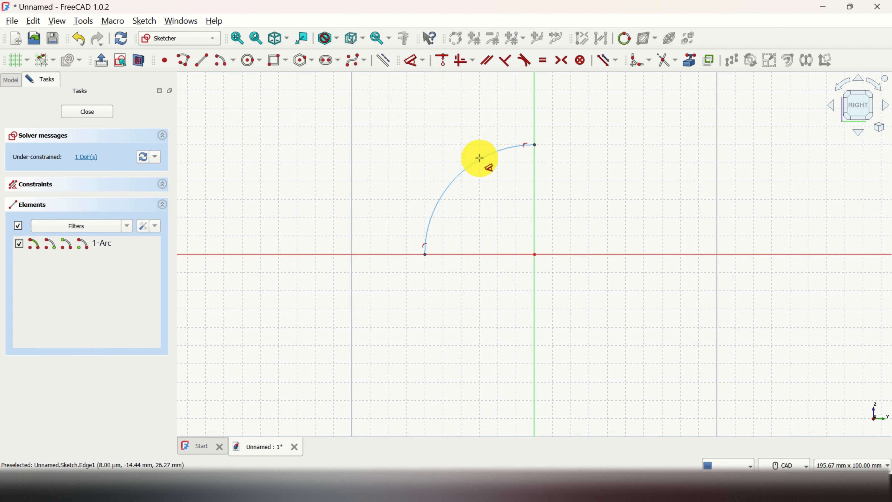
{"action": "left_click", "coordinate": [480, 157]}
{"action": "left_click", "coordinate": [425, 133]}
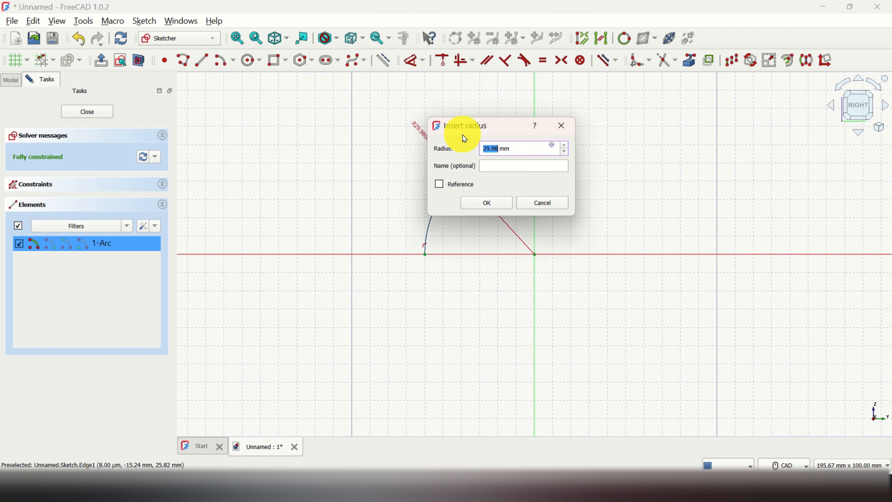
{"action": "left_click", "coordinate": [556, 125]}
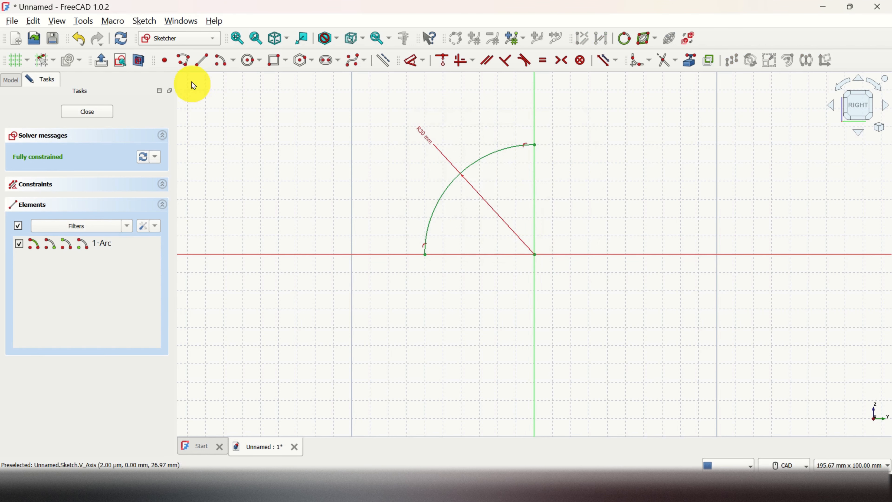
Draw a vertical line about 45 mm long straight down from the arc's end on the horizontal axis
{"action": "left_click", "coordinate": [205, 69]}
{"action": "left_click", "coordinate": [425, 254]}
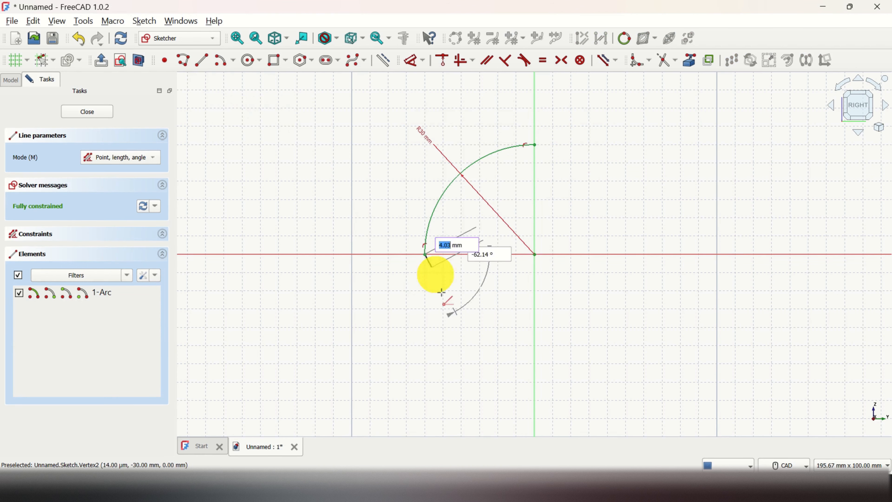
{"action": "left_click", "coordinate": [425, 419]}
{"action": "right_click", "coordinate": [472, 387]}
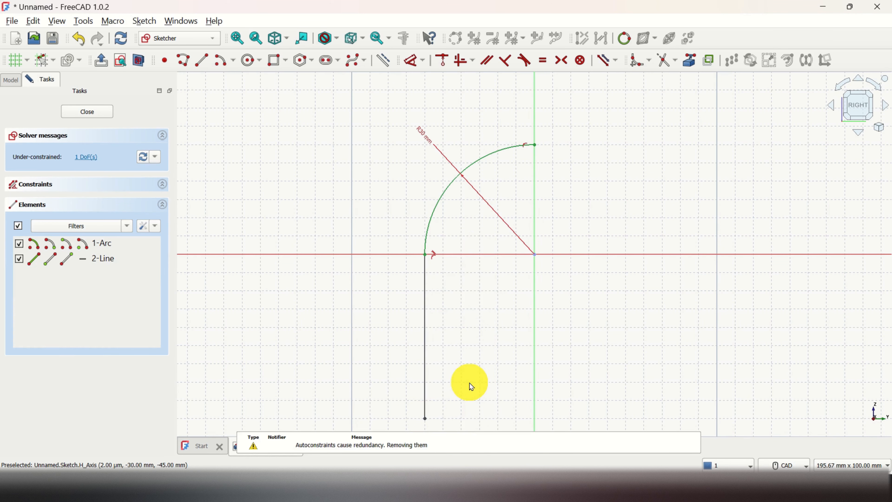
Constrain the vertical line's length to 45 mm and close the sketch
{"action": "middle_click_drag", "start_coordinate": [475, 378], "coordinate": [472, 295]}
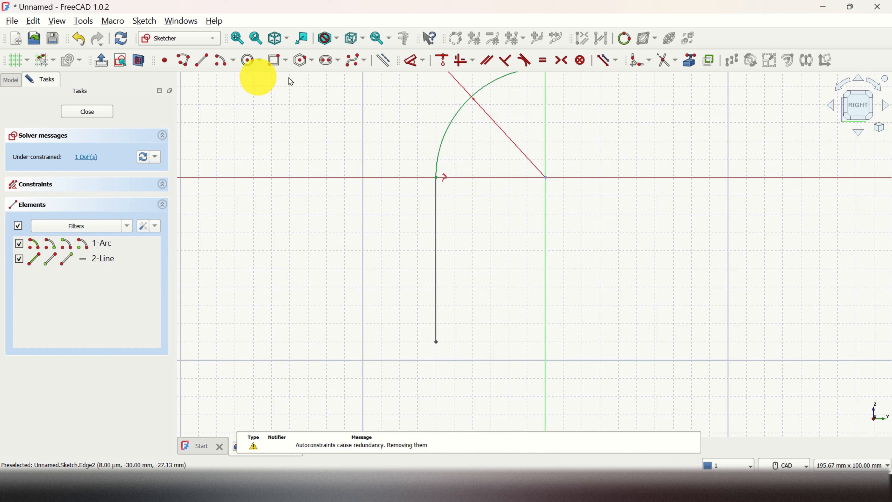
{"action": "left_click", "coordinate": [409, 63]}
{"action": "left_click", "coordinate": [437, 222]}
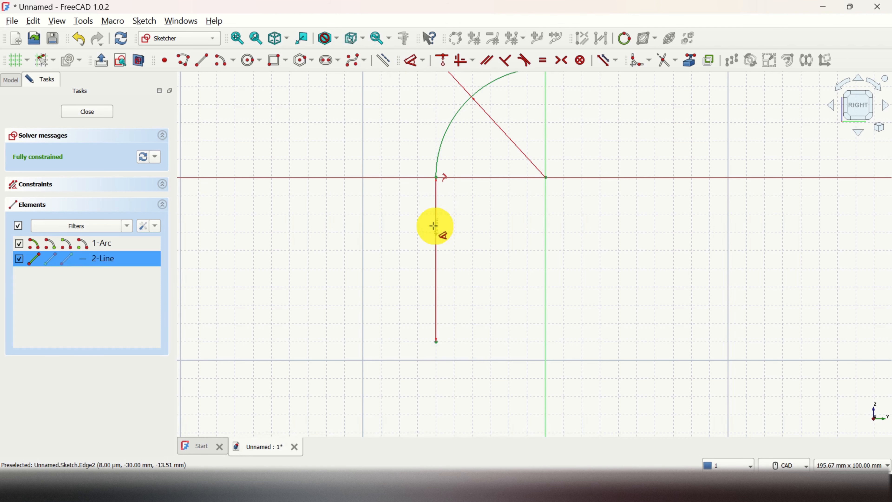
{"action": "left_click", "coordinate": [377, 256]}
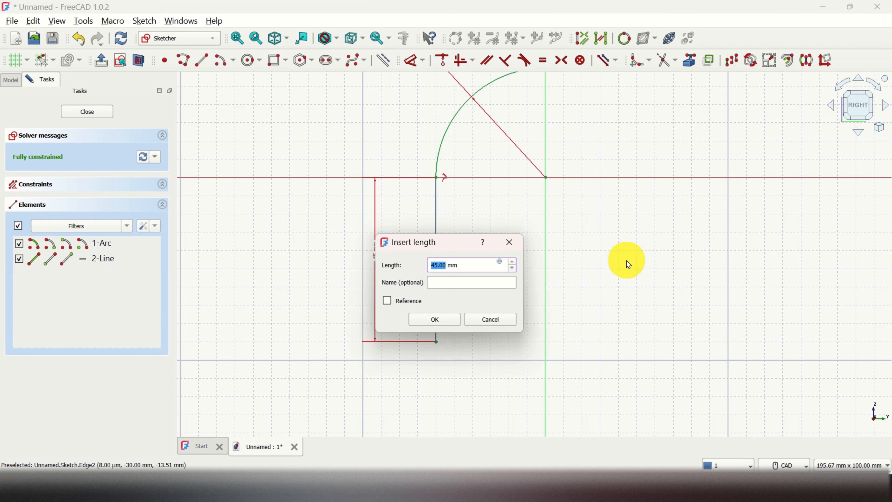
{"action": "key", "text": "Return"}
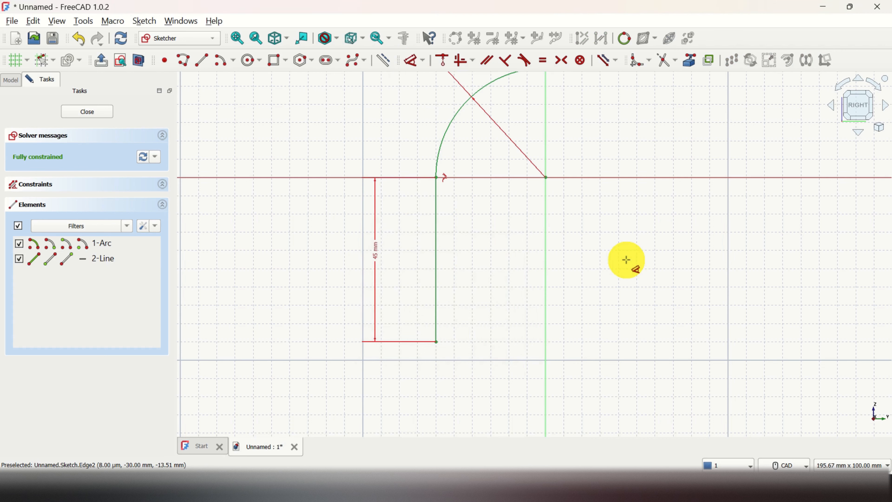
{"action": "scroll", "coordinate": [564, 193], "scroll_direction": "down", "scroll_amount": 3}
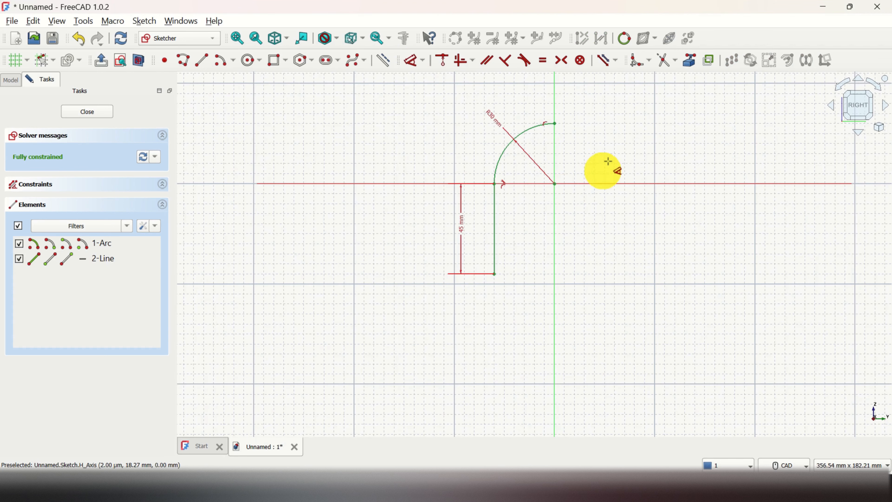
{"action": "scroll", "coordinate": [569, 130], "scroll_direction": "up", "scroll_amount": 1}
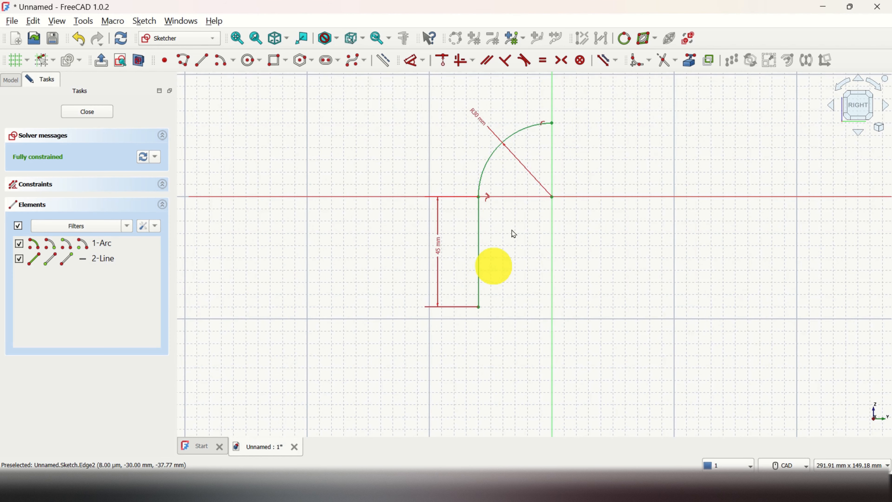
{"action": "left_click", "coordinate": [551, 88]}
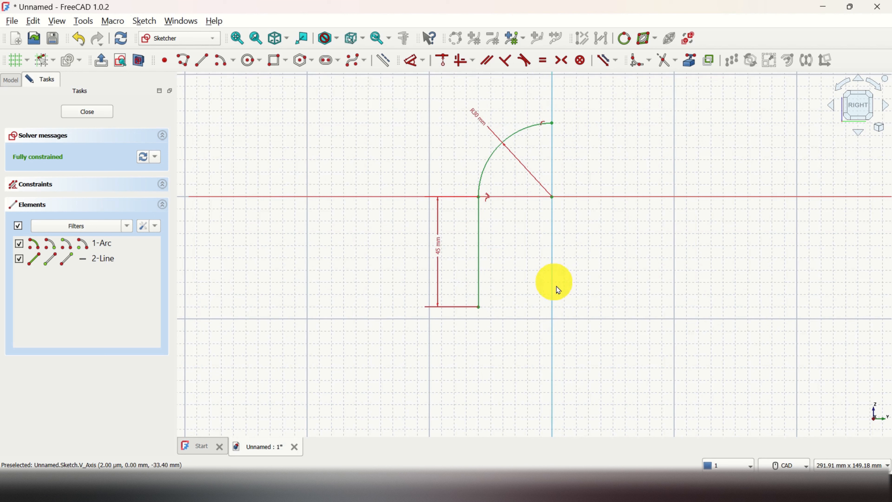
{"action": "left_click", "coordinate": [561, 295]}
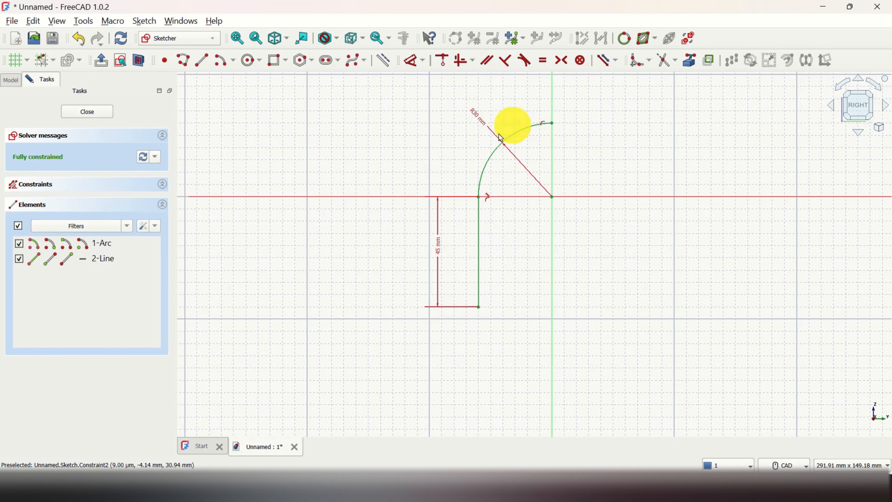
{"action": "left_click", "coordinate": [100, 113]}
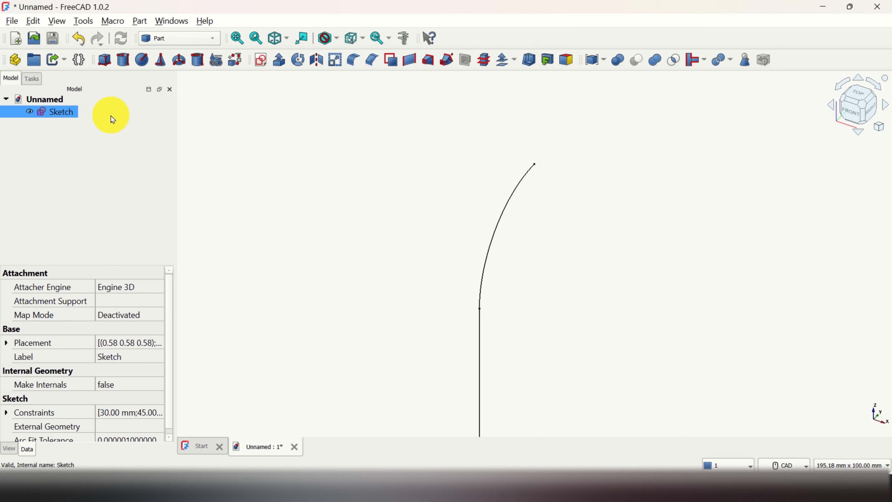
Revolve the profile sketch 180° about the Z axis through the origin, without creating a solid
{"action": "scroll", "coordinate": [590, 216], "scroll_direction": "down", "scroll_amount": 3}
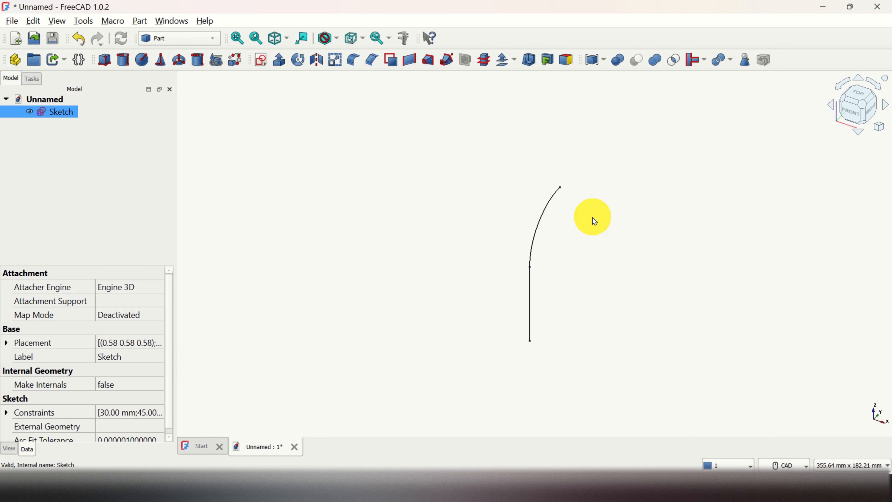
{"action": "scroll", "coordinate": [594, 219], "scroll_direction": "up", "scroll_amount": 1}
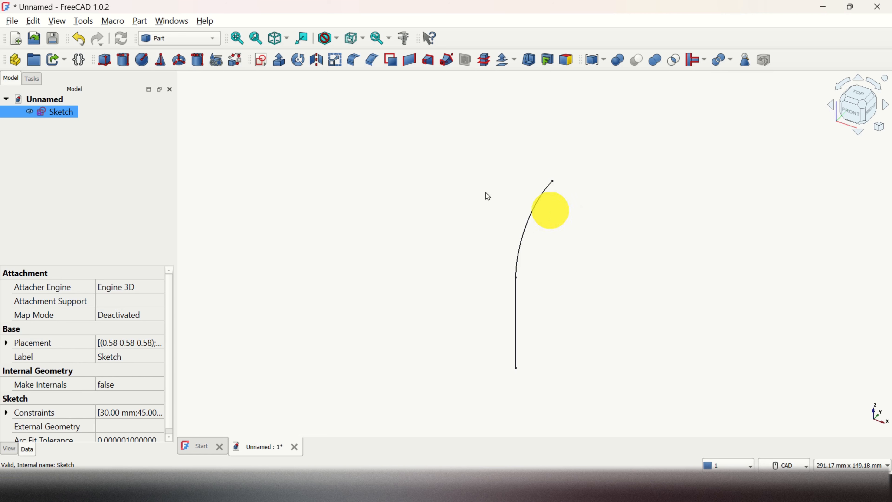
{"action": "left_click", "coordinate": [299, 61]}
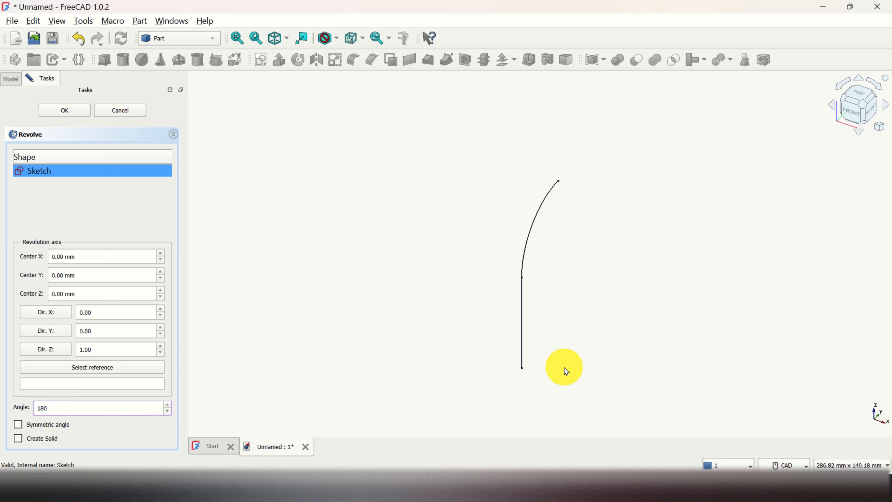
{"action": "left_click", "coordinate": [59, 113]}
{"action": "middle_click_drag", "start_coordinate": [714, 283], "coordinate": [814, 255]}
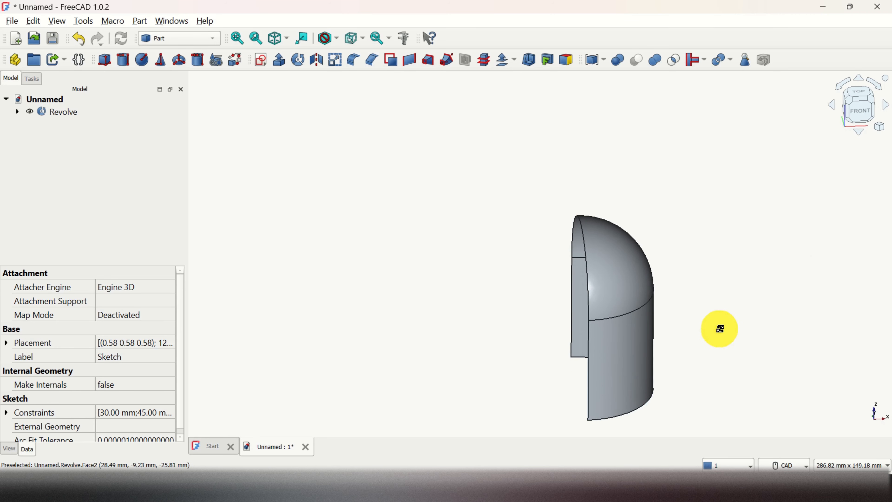
{"action": "middle_click_drag", "start_coordinate": [720, 329], "coordinate": [763, 307]}
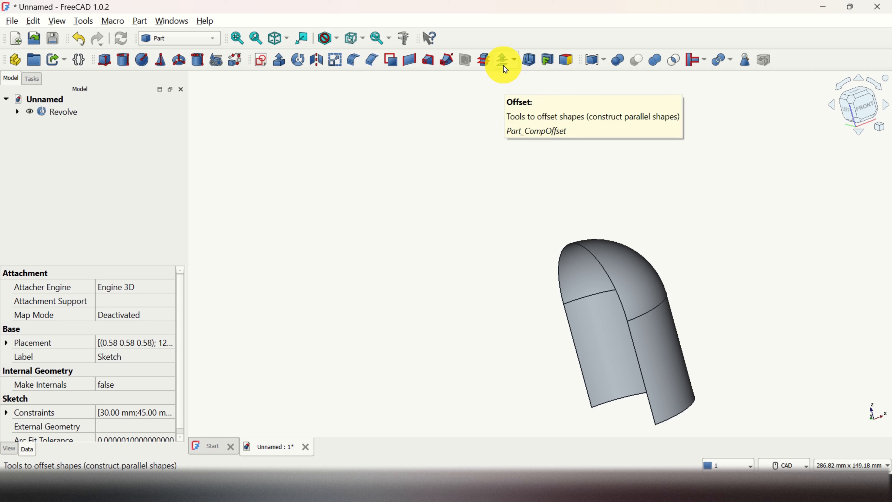
Start a 3D offset of the revolved shell in Skin mode with Arc joins and set its distance to 3.5 mm
{"action": "left_click", "coordinate": [65, 112]}
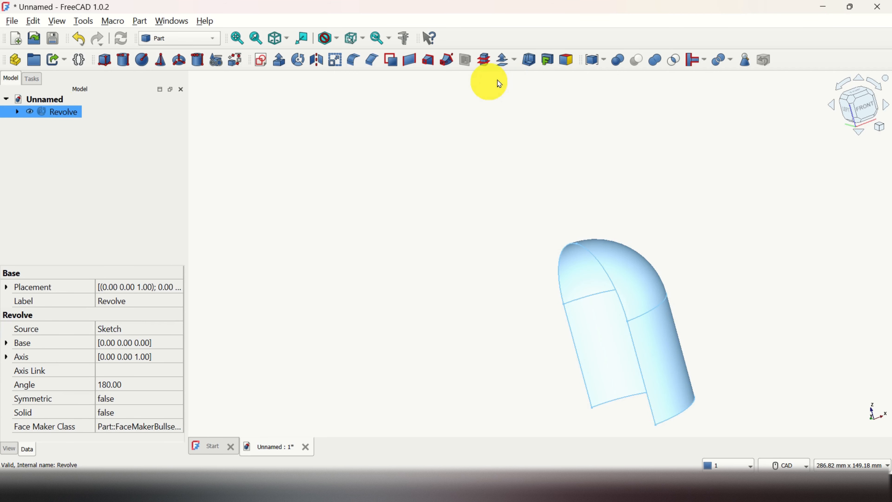
{"action": "left_click", "coordinate": [506, 70]}
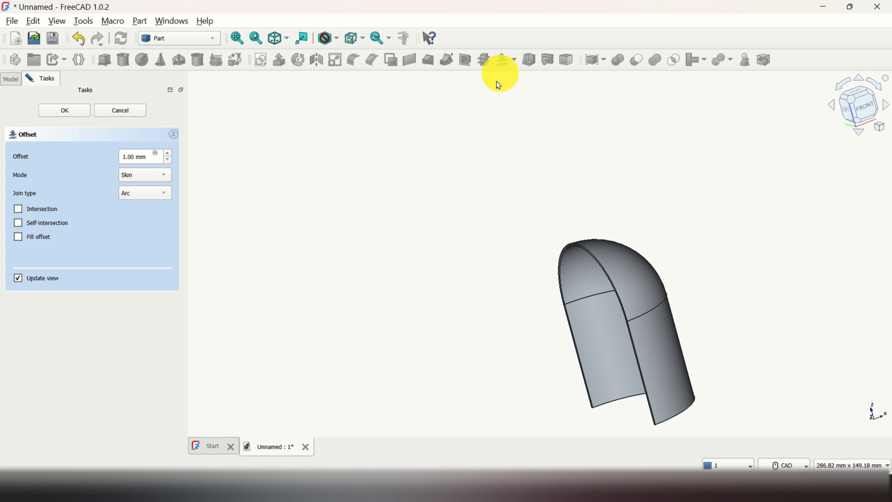
{"action": "middle_click_drag", "start_coordinate": [640, 379], "coordinate": [634, 143]}
{"action": "scroll", "coordinate": [518, 243], "scroll_direction": "up", "scroll_amount": 4}
{"action": "scroll", "coordinate": [538, 255], "scroll_direction": "up", "scroll_amount": 5}
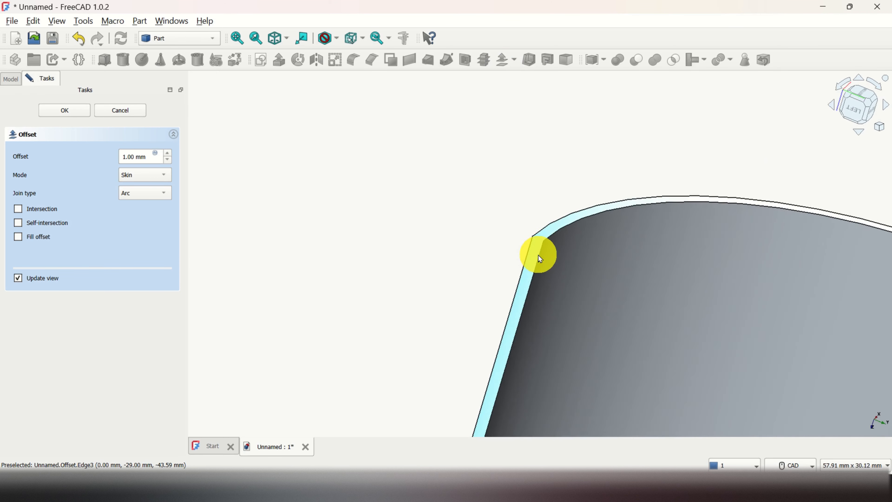
{"action": "scroll", "coordinate": [531, 226], "scroll_direction": "down", "scroll_amount": 3}
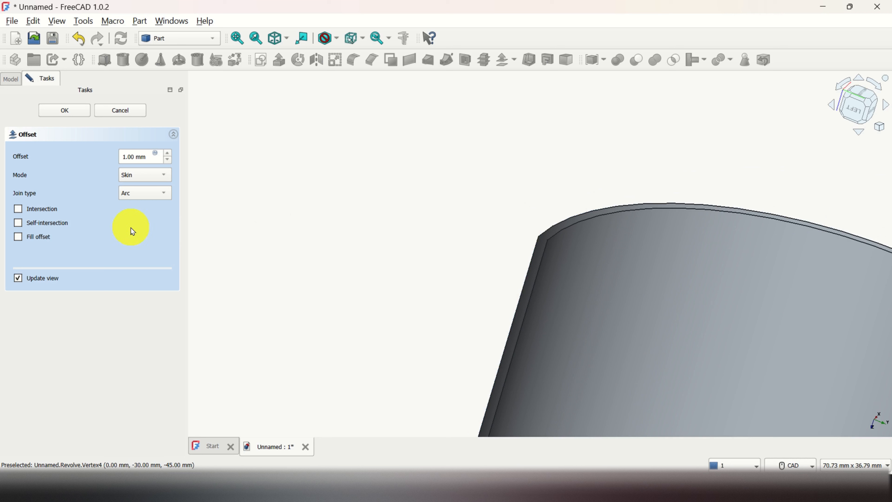
{"action": "left_click", "coordinate": [167, 155]}
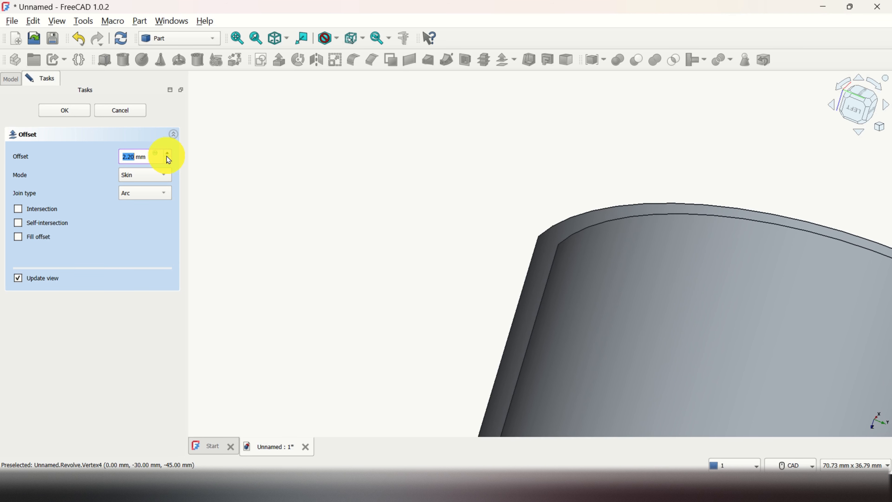
{"action": "left_click_drag", "start_coordinate": [169, 159], "coordinate": [170, 164]}
{"action": "left_click", "coordinate": [169, 155]}
{"action": "left_click", "coordinate": [170, 156]}
{"action": "left_click", "coordinate": [169, 156]}
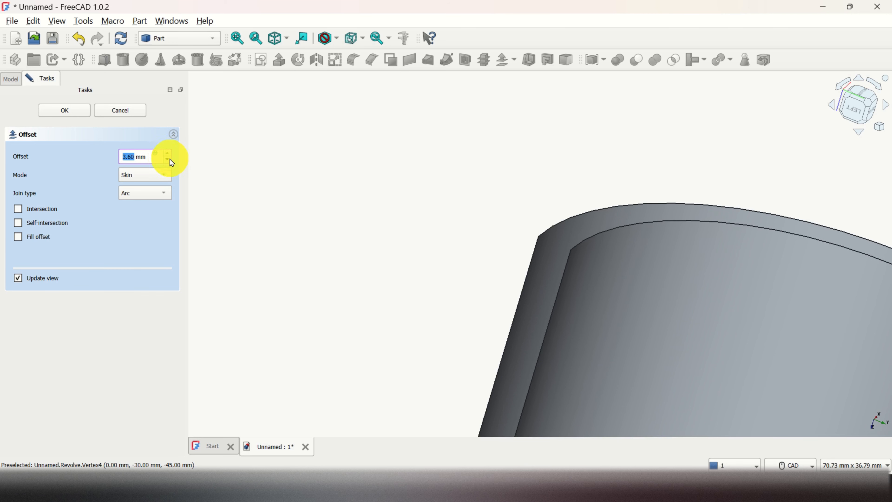
{"action": "left_click", "coordinate": [170, 159]}
Fill the gap between the shell and its offset, and apply the offset
{"action": "left_click", "coordinate": [19, 238]}
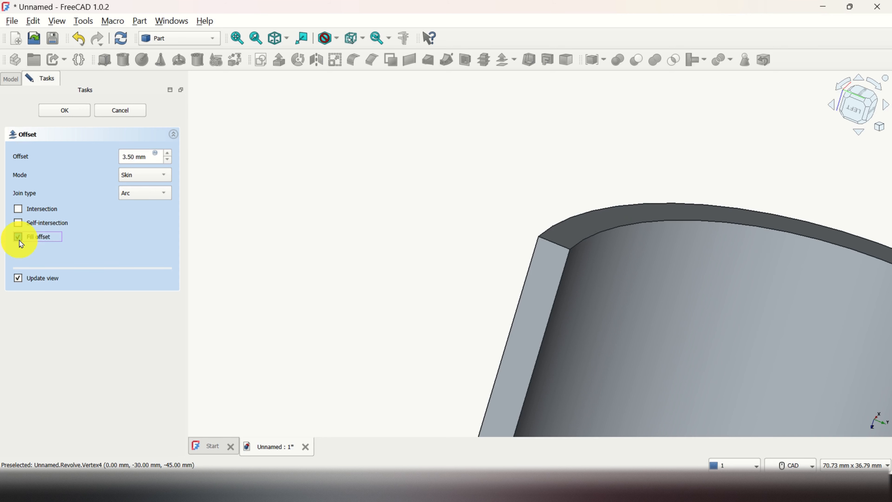
{"action": "scroll", "coordinate": [356, 286], "scroll_direction": "down", "scroll_amount": 5}
{"action": "middle_click_drag", "start_coordinate": [379, 299], "coordinate": [534, 156]}
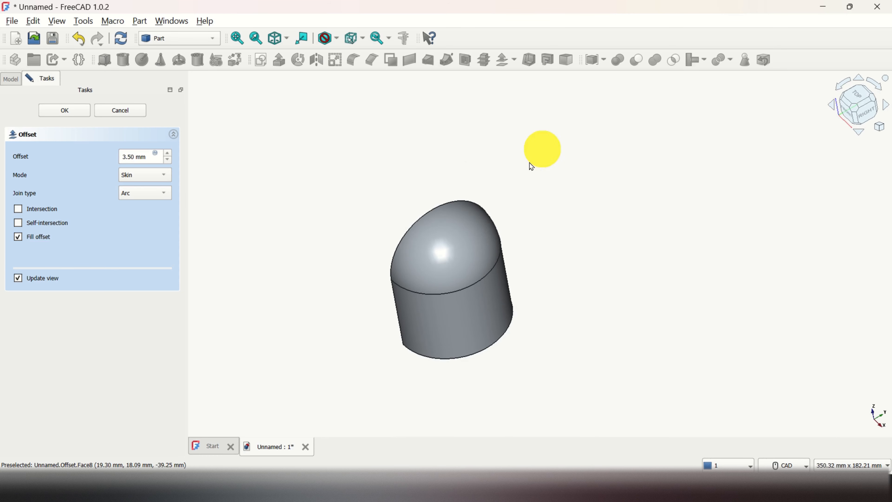
{"action": "left_click", "coordinate": [82, 115]}
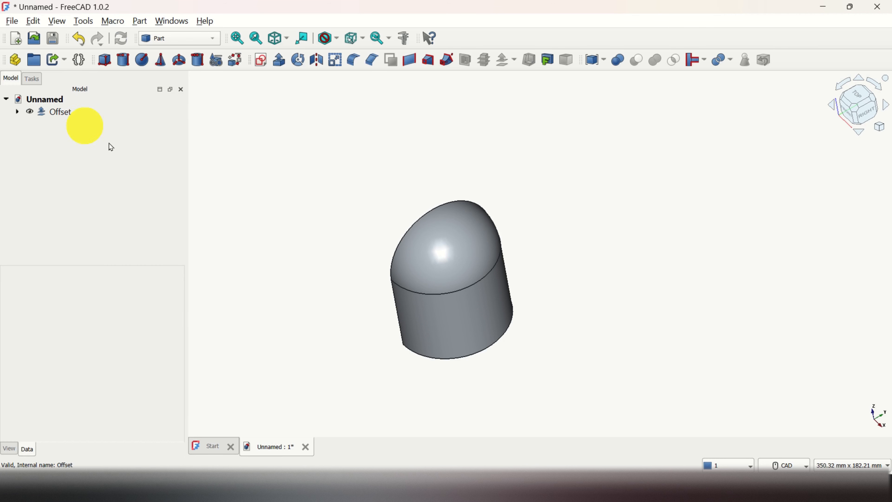
Combine the Revolve and Offset shapes into one compound and select it
{"action": "middle_click_drag", "start_coordinate": [353, 313], "coordinate": [557, 311]}
{"action": "left_click", "coordinate": [17, 111]}
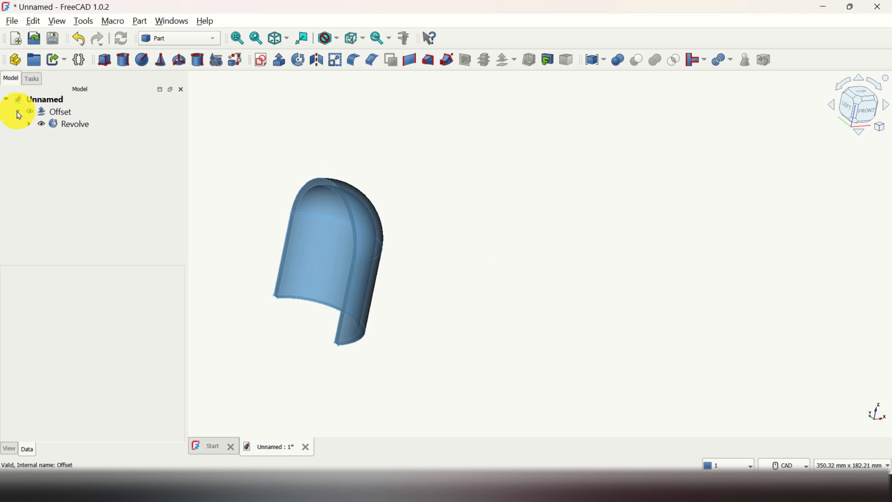
{"action": "left_click", "coordinate": [62, 113]}
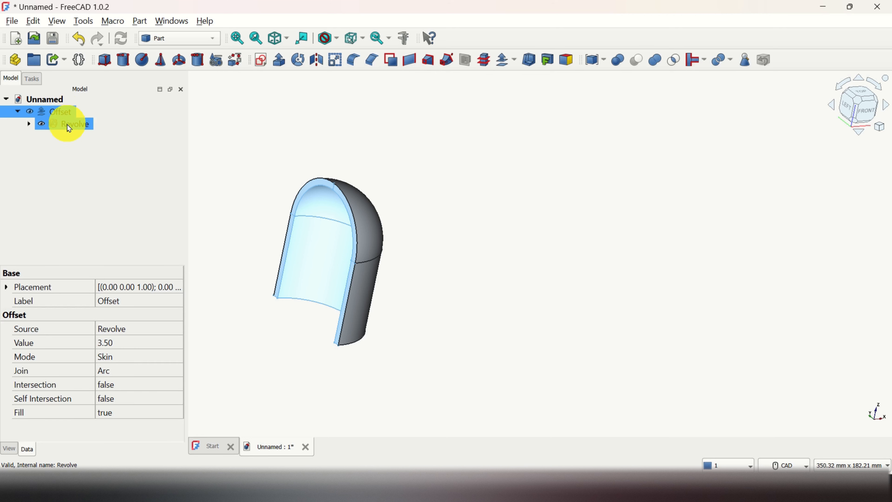
{"action": "left_click", "coordinate": [67, 124]}
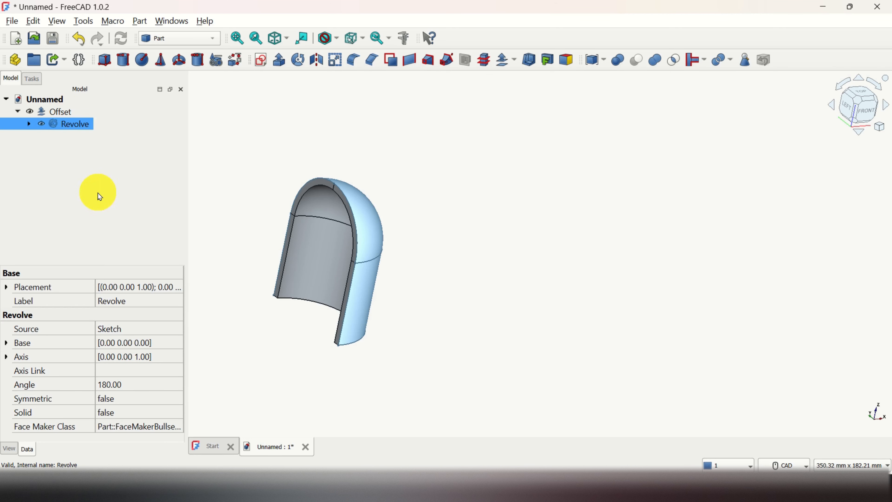
{"action": "scroll", "coordinate": [281, 239], "scroll_direction": "up", "scroll_amount": 4}
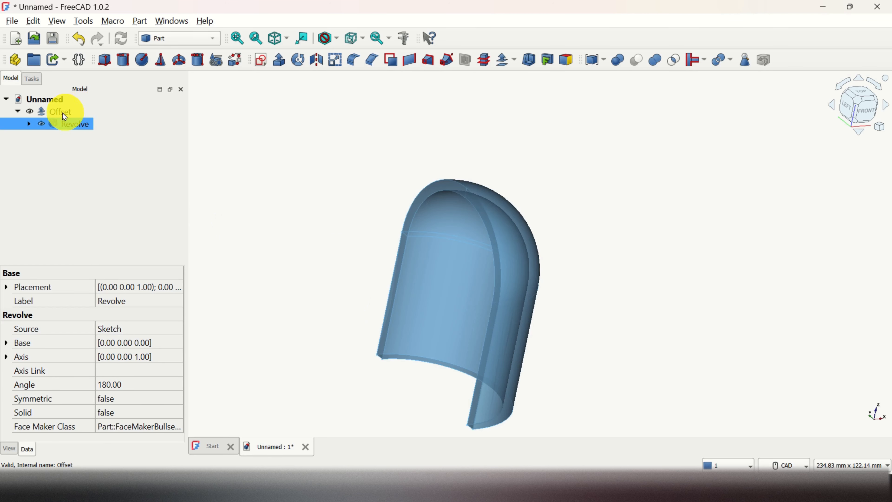
{"action": "left_click", "coordinate": [56, 111], "text": "ctrl"}
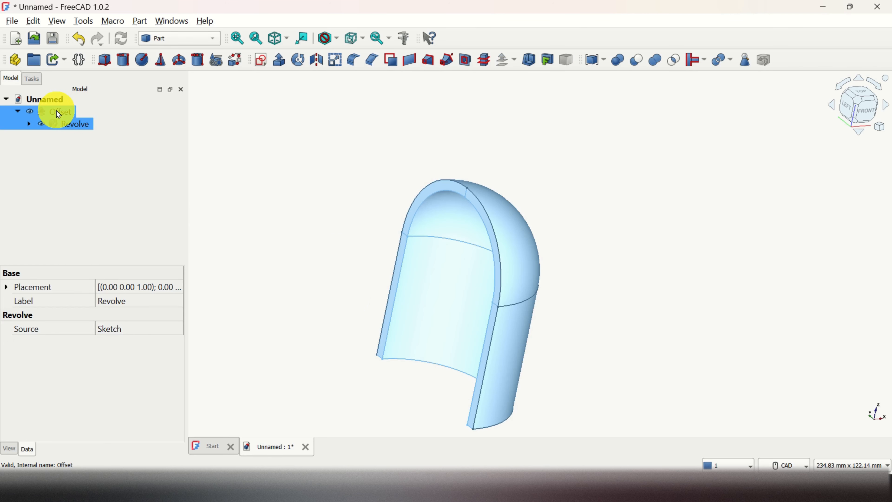
{"action": "left_click", "coordinate": [142, 24]}
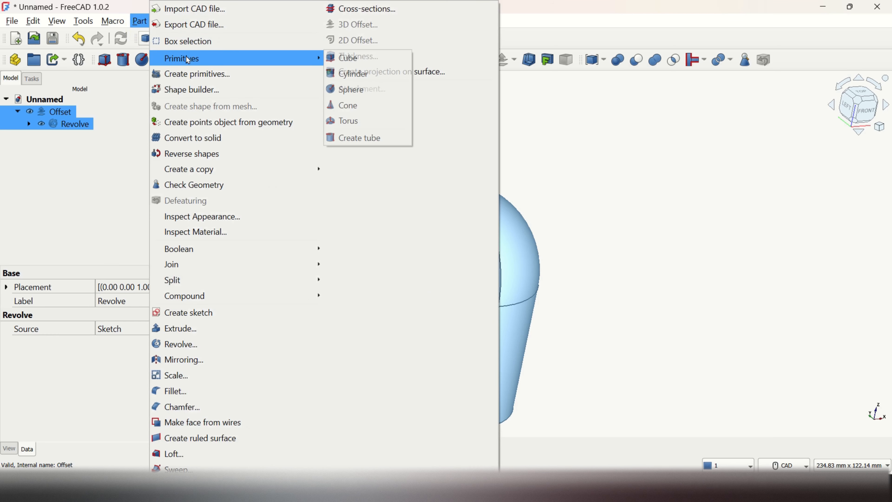
{"action": "mouse_move", "coordinate": [198, 300]}
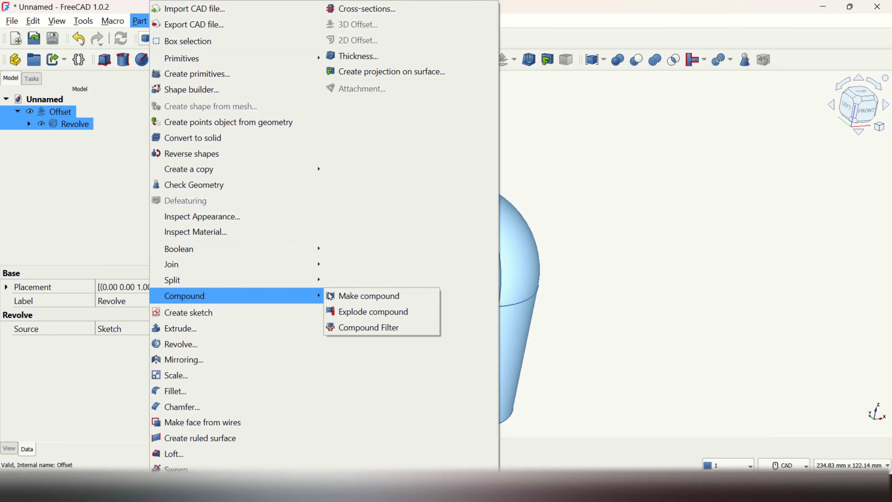
{"action": "left_click", "coordinate": [366, 297]}
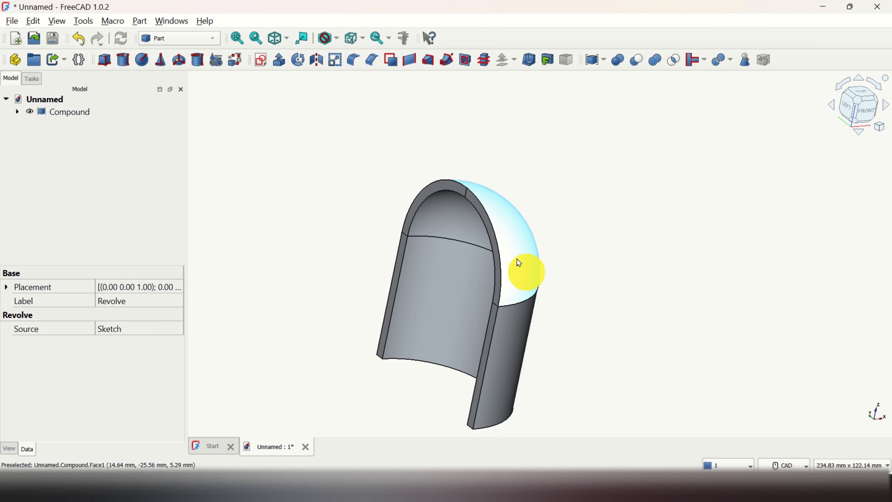
{"action": "left_click", "coordinate": [75, 112]}
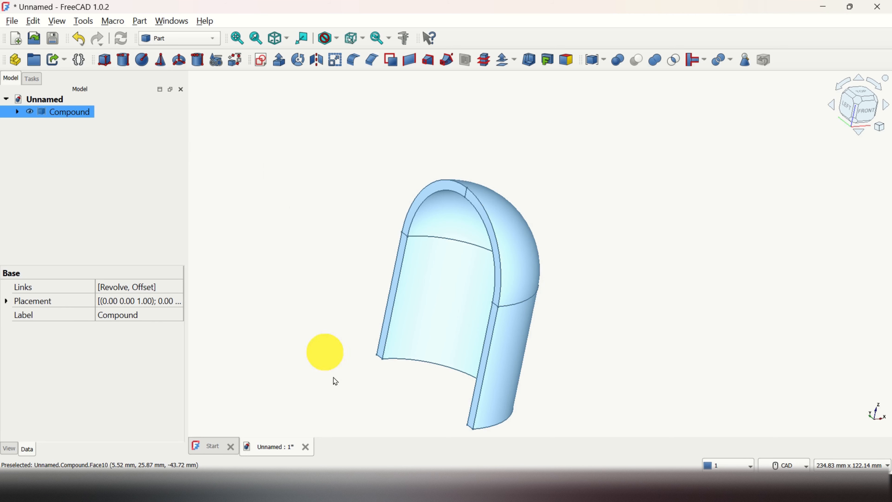
{"action": "middle_click_drag", "start_coordinate": [504, 208], "coordinate": [681, 257]}
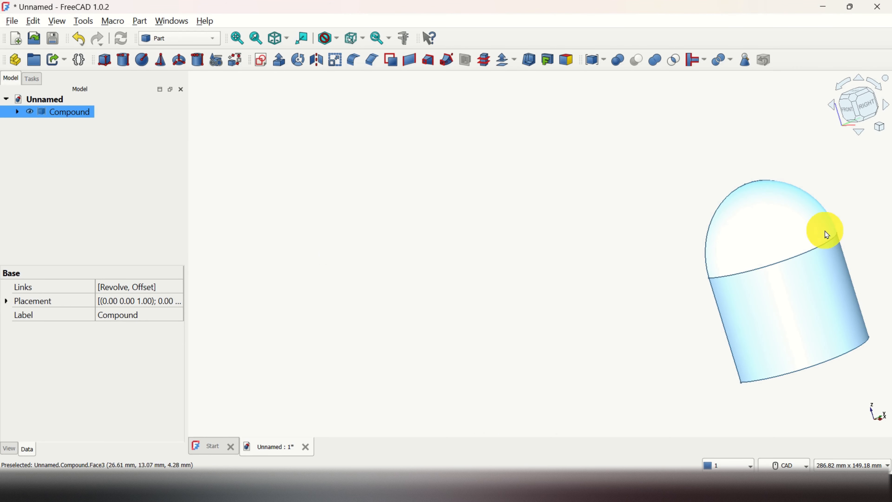
{"action": "middle_click_drag", "start_coordinate": [655, 198], "coordinate": [452, 207]}
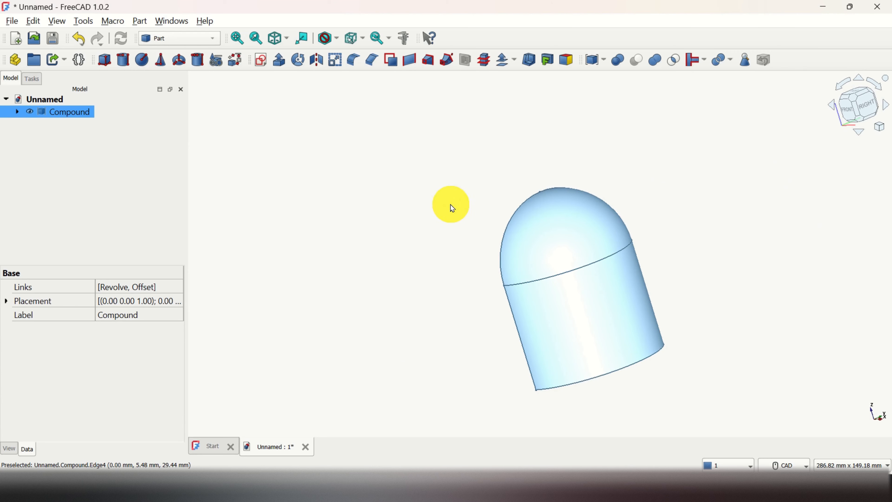
{"action": "left_click", "coordinate": [51, 102]}
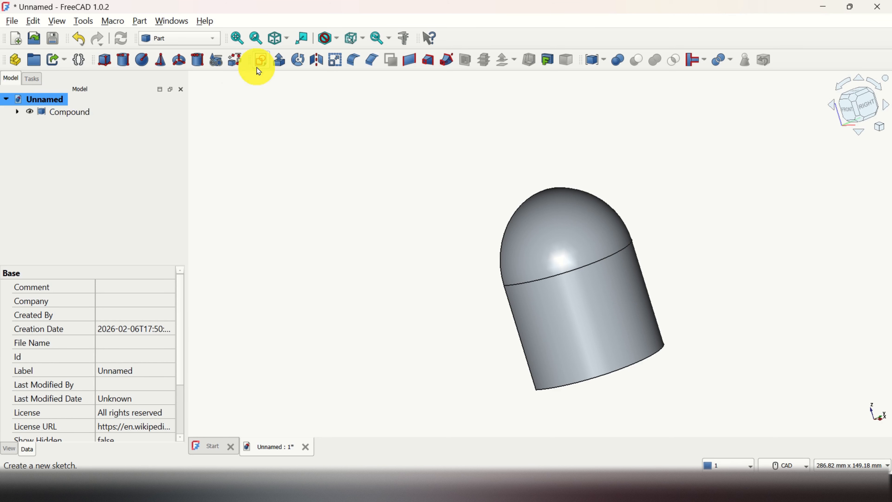
{"action": "left_click", "coordinate": [263, 68]}
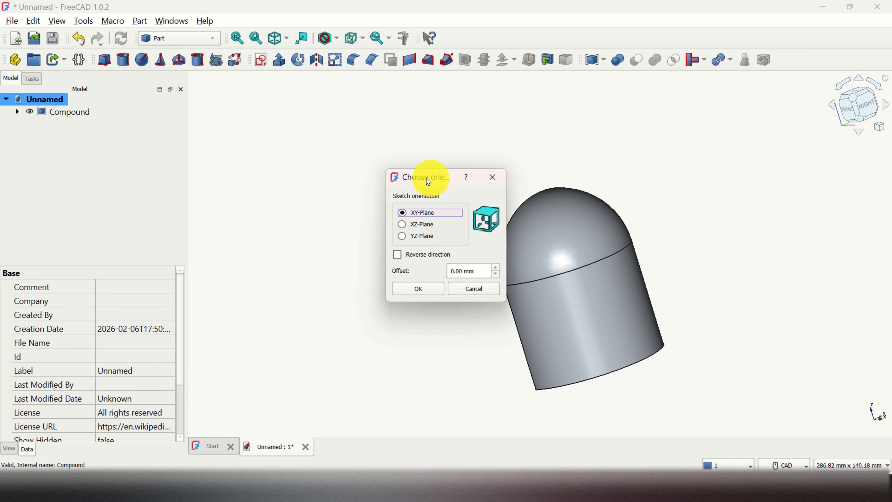
{"action": "left_click_drag", "start_coordinate": [428, 181], "coordinate": [321, 164]}
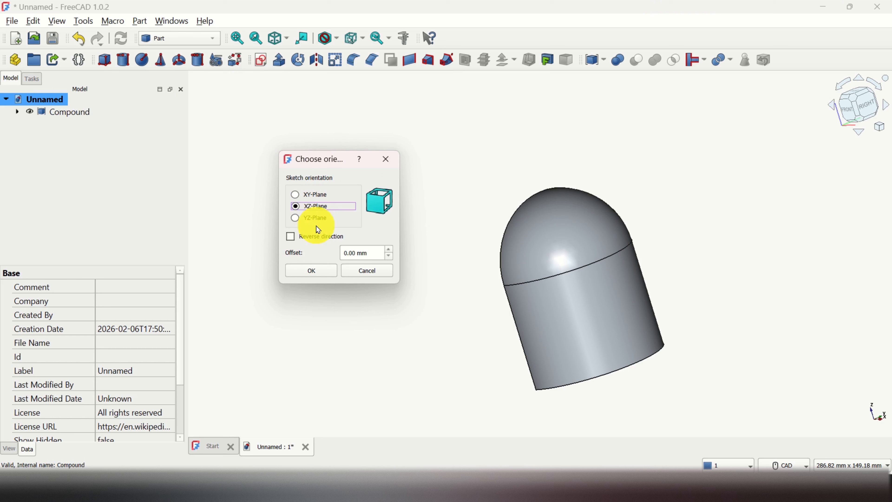
{"action": "left_click", "coordinate": [313, 272]}
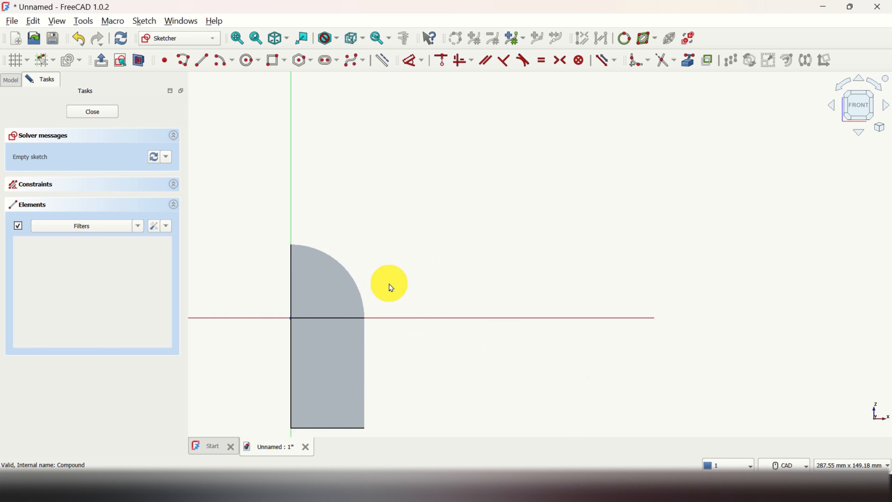
{"action": "left_click", "coordinate": [106, 112]}
{"action": "left_click", "coordinate": [58, 100]}
{"action": "left_click", "coordinate": [78, 123]}
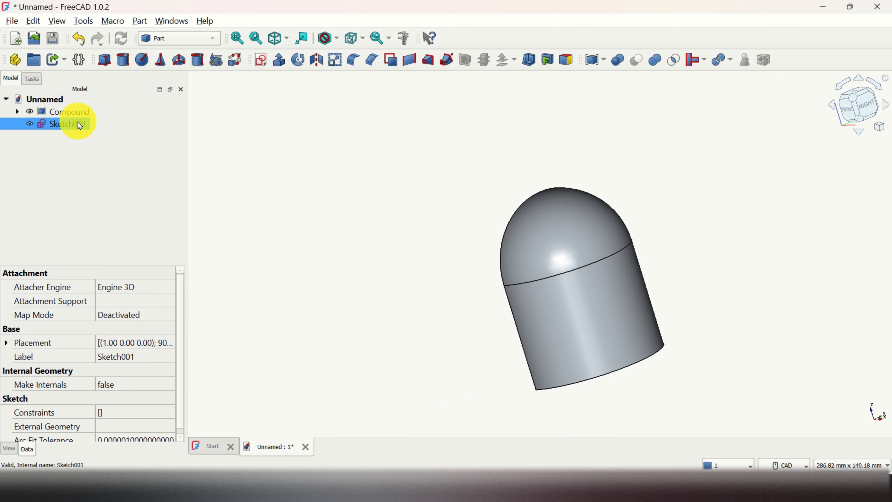
{"action": "left_click", "coordinate": [163, 99], "text": "ctrl"}
{"action": "key", "text": "Delete"}
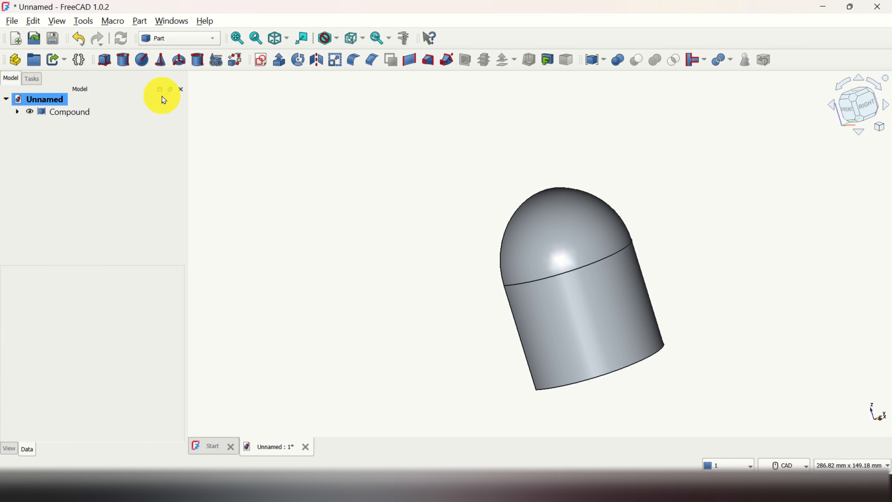
Create a new sketch on the YZ plane and switch on the section view through the shell
{"action": "left_click", "coordinate": [51, 105]}
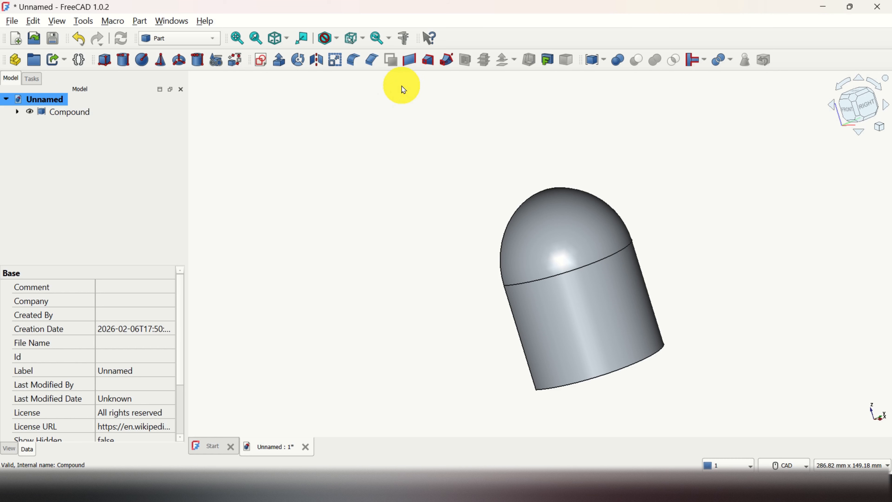
{"action": "left_click", "coordinate": [267, 62]}
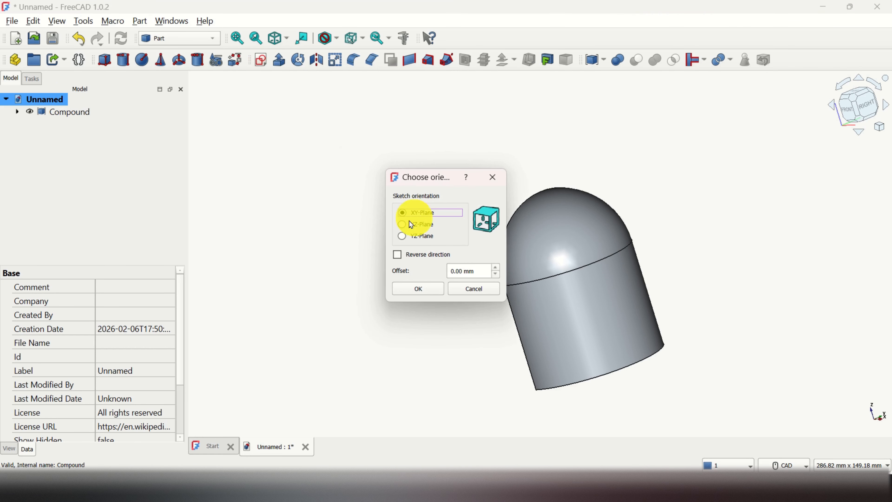
{"action": "left_click", "coordinate": [421, 289]}
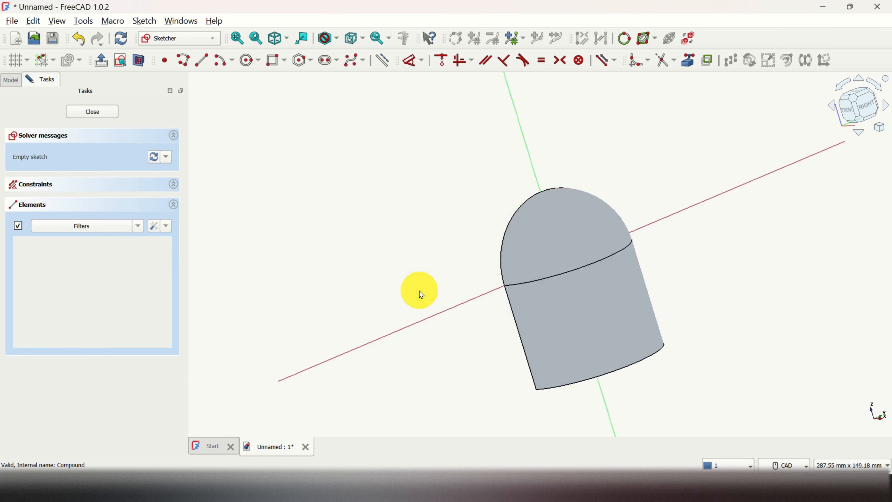
{"action": "mouse_move", "coordinate": [805, 236]}
{"action": "middle_mouse_down"}
{"action": "mouse_move", "coordinate": [677, 213]}
{"action": "mouse_move", "coordinate": [673, 165]}
{"action": "middle_mouse_up"}
{"action": "scroll", "coordinate": [677, 212], "scroll_direction": "up", "scroll_amount": 2}
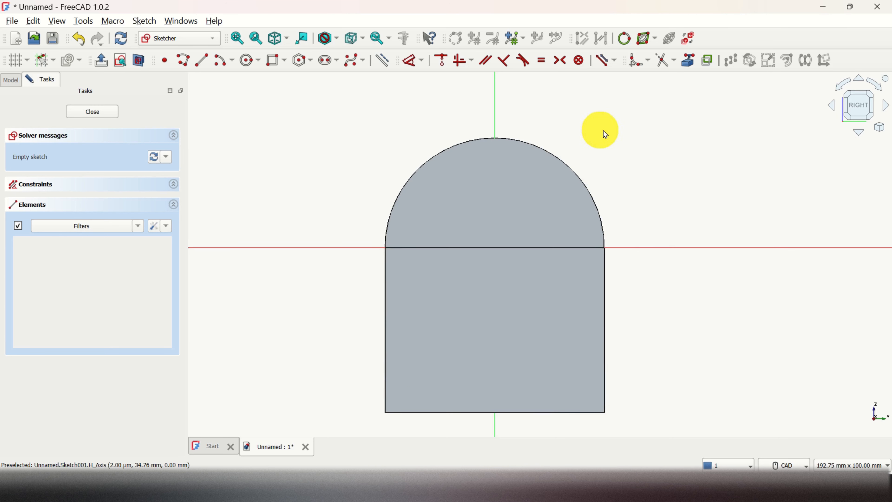
{"action": "left_click", "coordinate": [141, 65]}
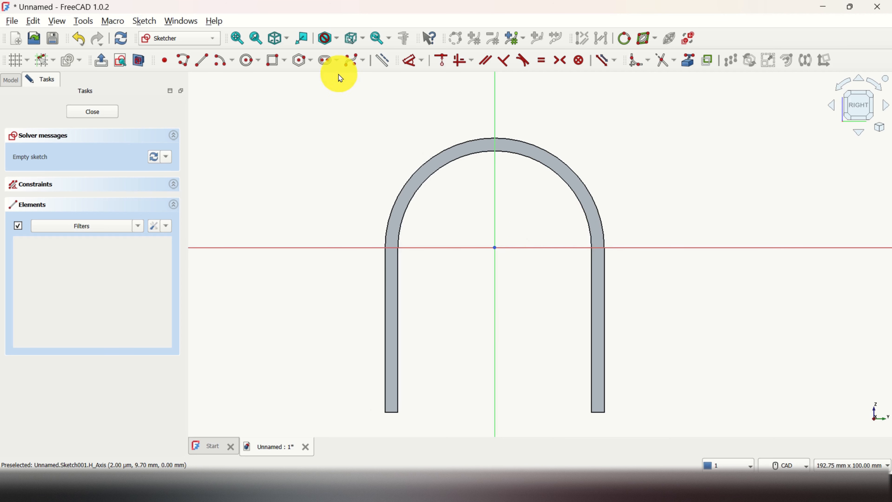
Sketch a horizontal slot along the horizontal axis across the shell interior, about 33 mm between arc centres with about 5 mm radius
{"action": "left_click", "coordinate": [326, 63]}
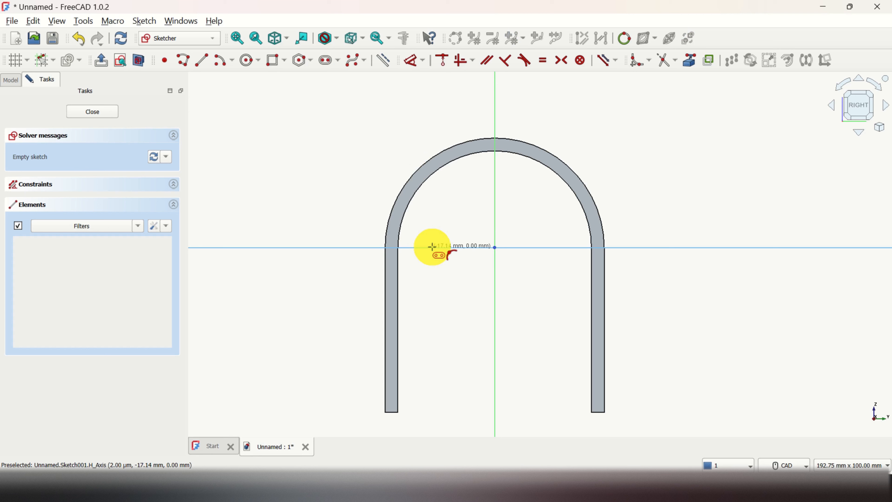
{"action": "left_click", "coordinate": [433, 247]}
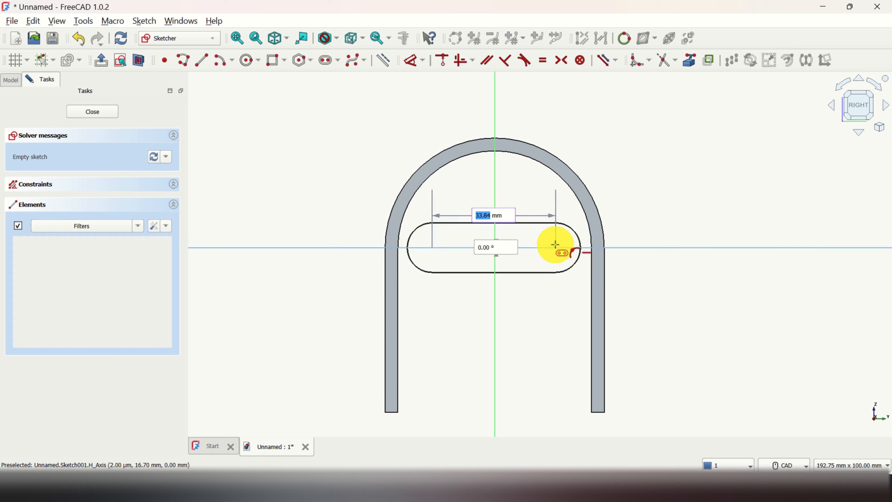
{"action": "left_click", "coordinate": [555, 245]}
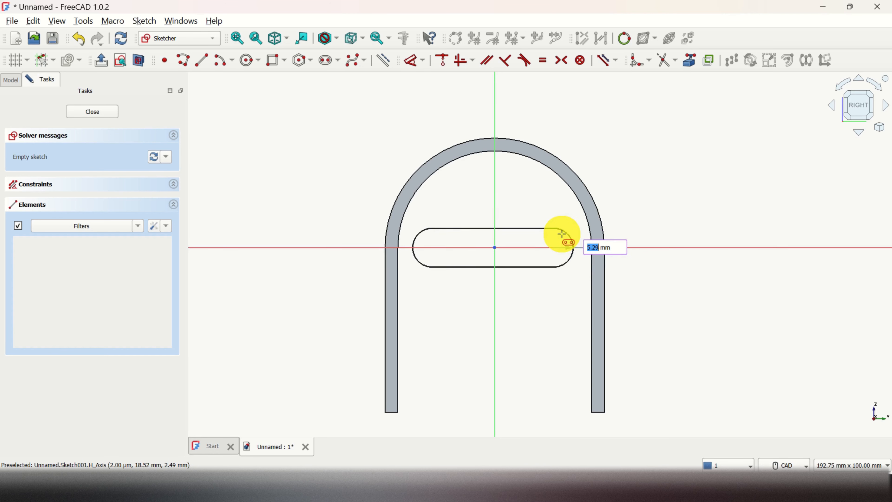
{"action": "left_click", "coordinate": [562, 234]}
{"action": "right_click", "coordinate": [657, 220]}
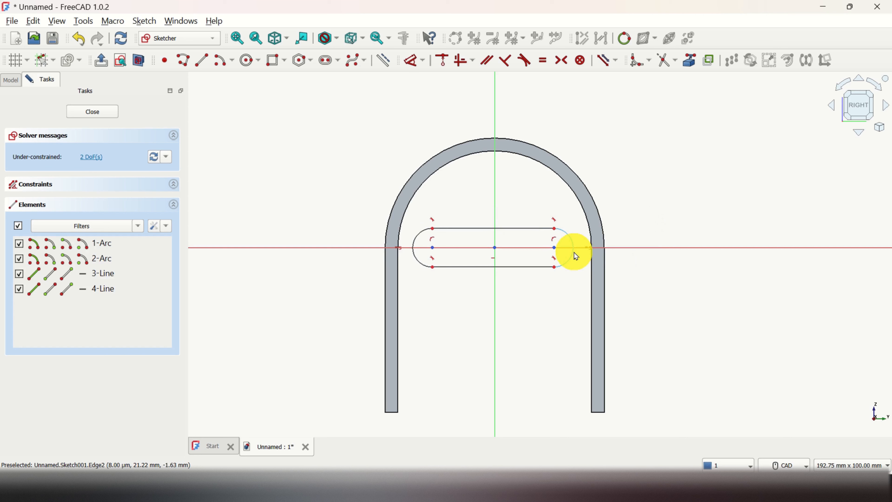
Try to constrain the horizontal distance between the endpoints of the slot's upper line to 30 mm
{"action": "scroll", "coordinate": [575, 259], "scroll_direction": "up", "scroll_amount": 2}
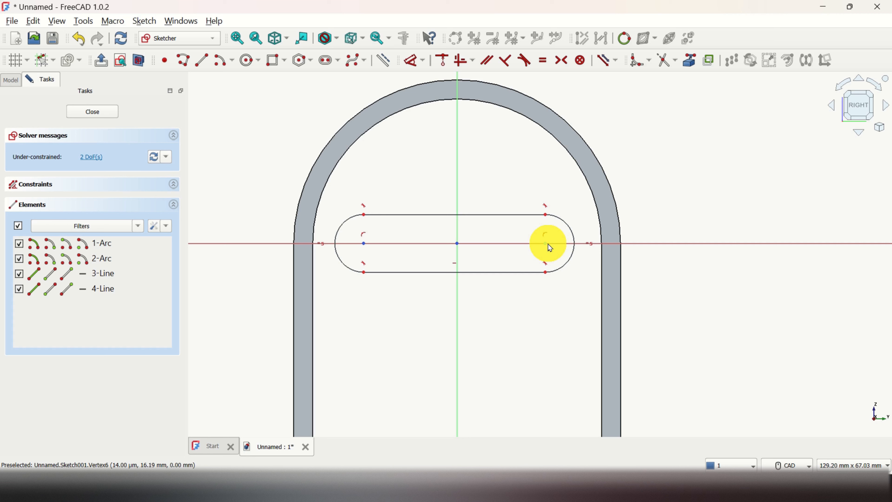
{"action": "left_click", "coordinate": [547, 218]}
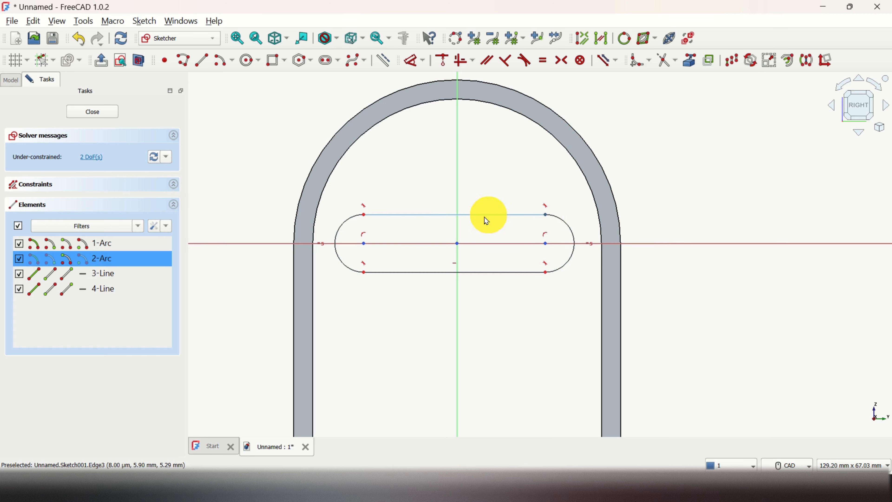
{"action": "left_click", "coordinate": [364, 215]}
{"action": "left_click", "coordinate": [421, 64]}
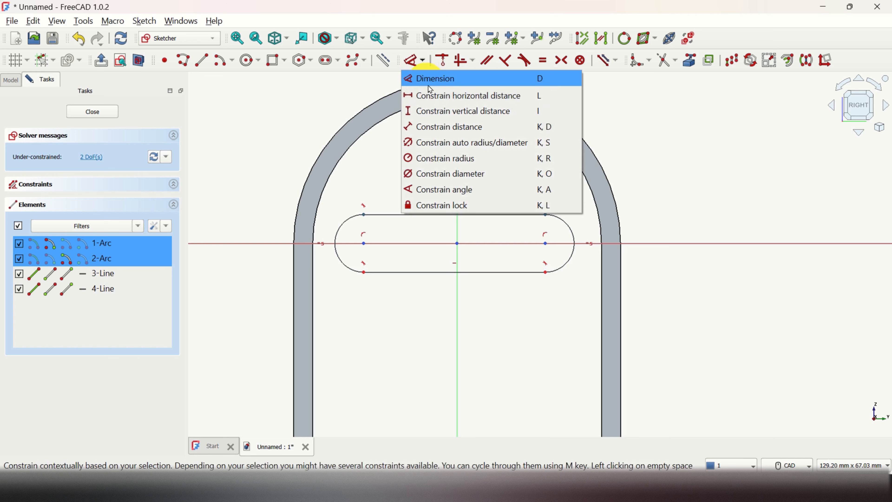
{"action": "left_click", "coordinate": [439, 99]}
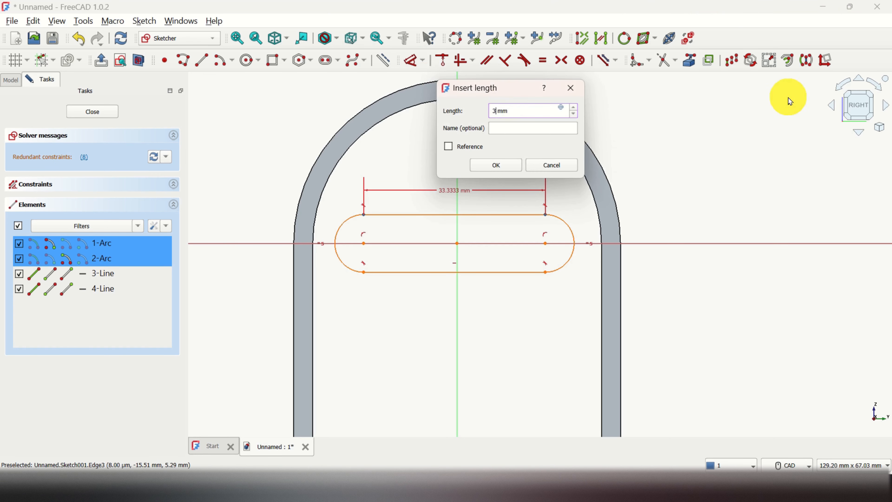
{"action": "key", "text": "Return"}
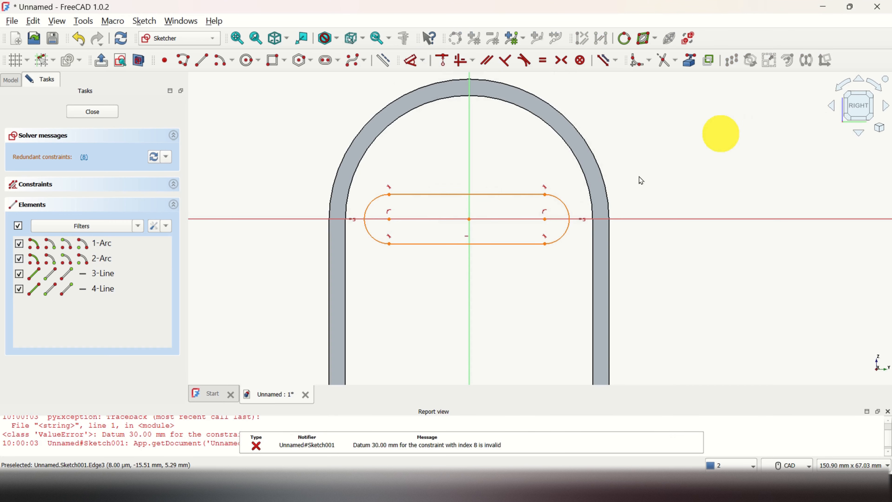
Delete the redundant Constraint8 that holds the slot's right arc centre on the horizontal axis, and test the slot's freedom by moving its upper line
{"action": "left_click", "coordinate": [173, 184]}
{"action": "scroll", "coordinate": [129, 287], "scroll_direction": "down", "scroll_amount": 3}
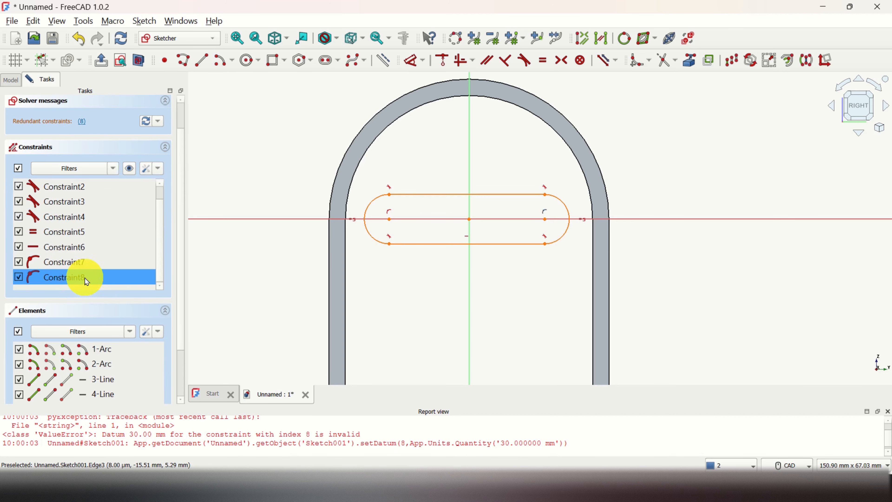
{"action": "key", "text": "Delete"}
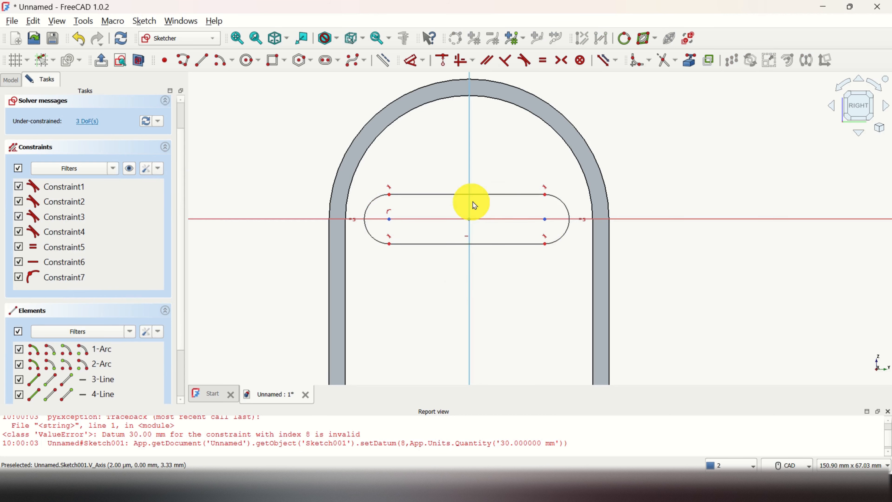
{"action": "scroll", "coordinate": [514, 215], "scroll_direction": "up", "scroll_amount": 2}
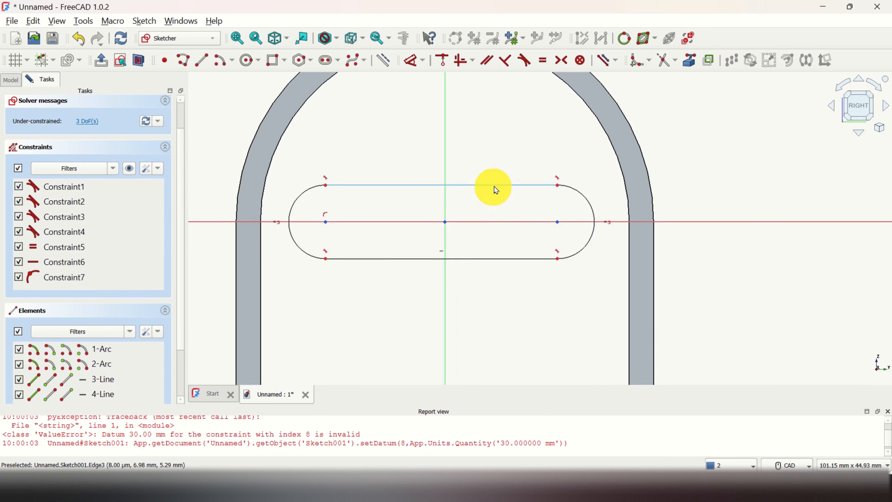
{"action": "mouse_move", "coordinate": [492, 187]}
{"action": "left_mouse_down"}
{"action": "mouse_move", "coordinate": [498, 171]}
{"action": "mouse_move", "coordinate": [497, 191]}
{"action": "left_mouse_up"}
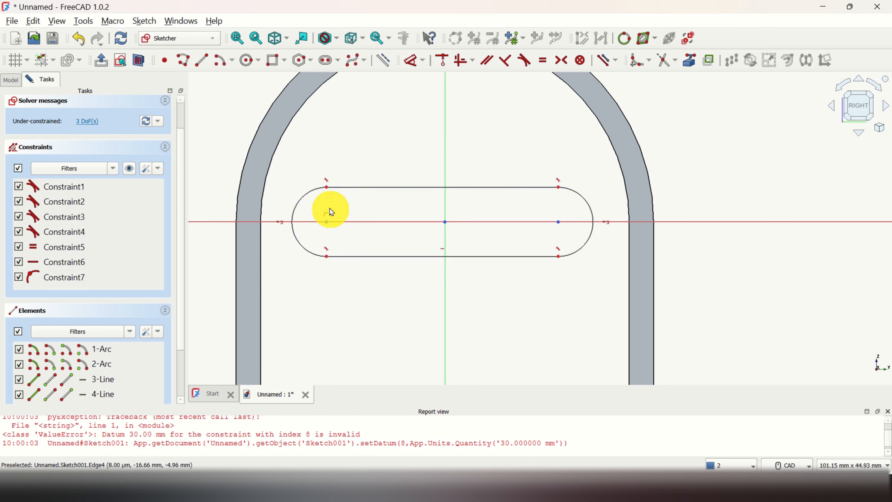
Constrain the vertical distance between the upper and lower endpoints of the slot's left arc to 10 mm
{"action": "left_click", "coordinate": [327, 221]}
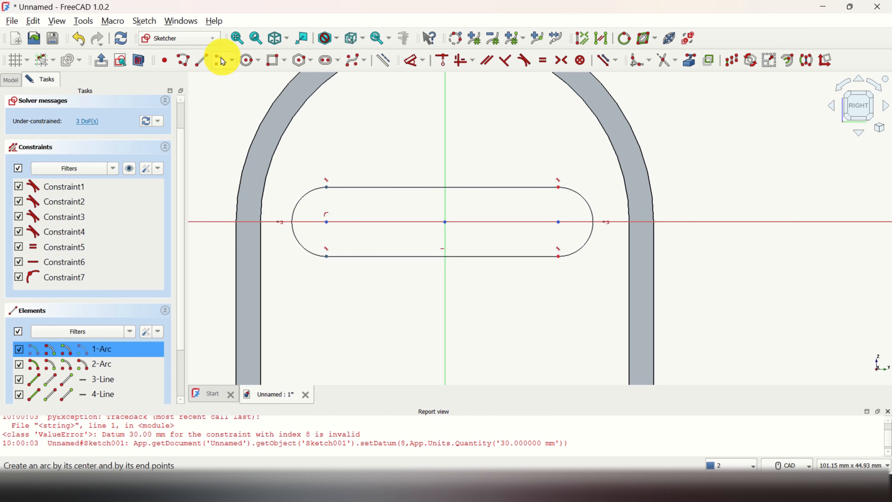
{"action": "left_click", "coordinate": [423, 61]}
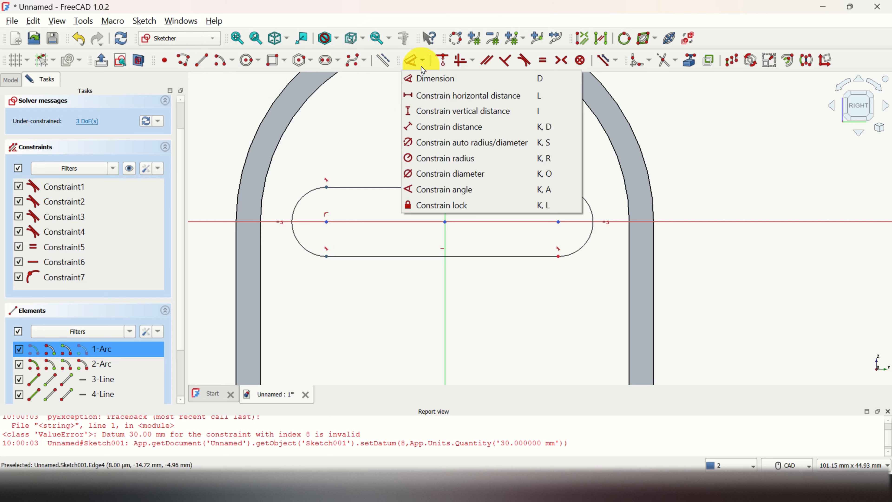
{"action": "left_click", "coordinate": [434, 111]}
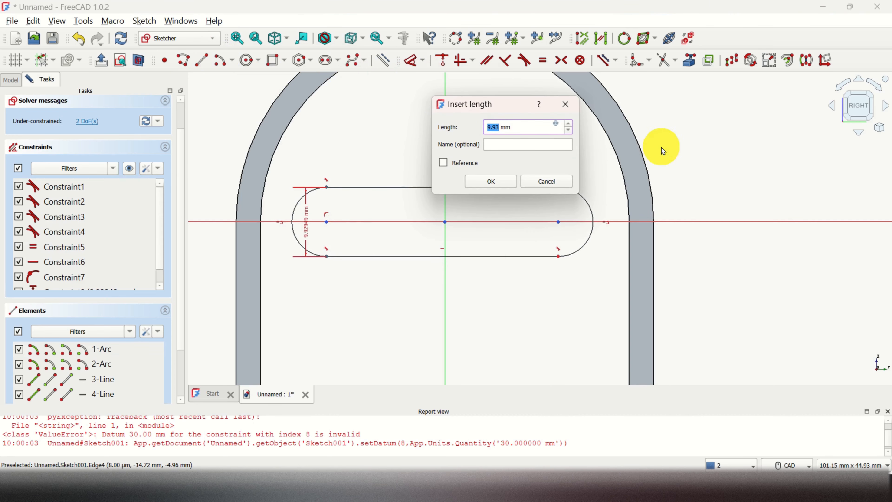
{"action": "type", "text": "10"}
{"action": "key", "text": "Return"}
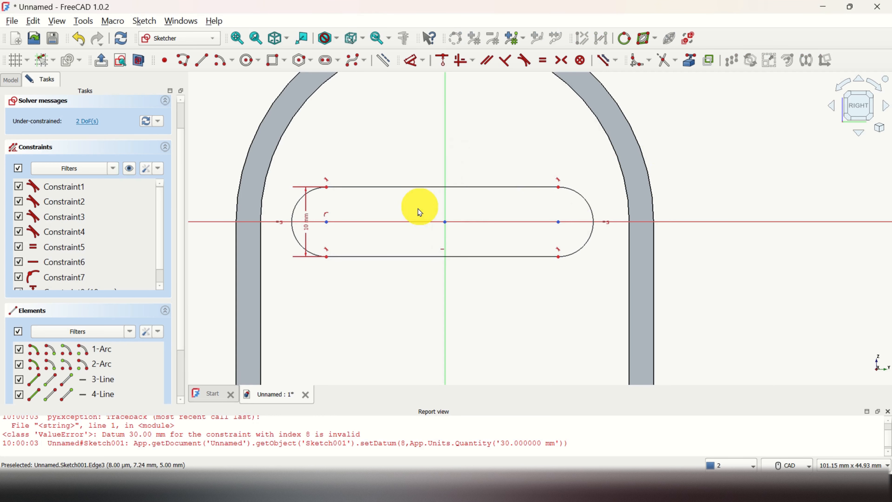
Make the slot's two arc centres symmetric about the vertical axis and bring up the sketch's latest constraints for review
{"action": "mouse_move", "coordinate": [418, 181]}
{"action": "left_mouse_down"}
{"action": "mouse_move", "coordinate": [432, 182]}
{"action": "mouse_move", "coordinate": [392, 190]}
{"action": "mouse_move", "coordinate": [438, 183]}
{"action": "mouse_move", "coordinate": [429, 190]}
{"action": "left_mouse_up"}
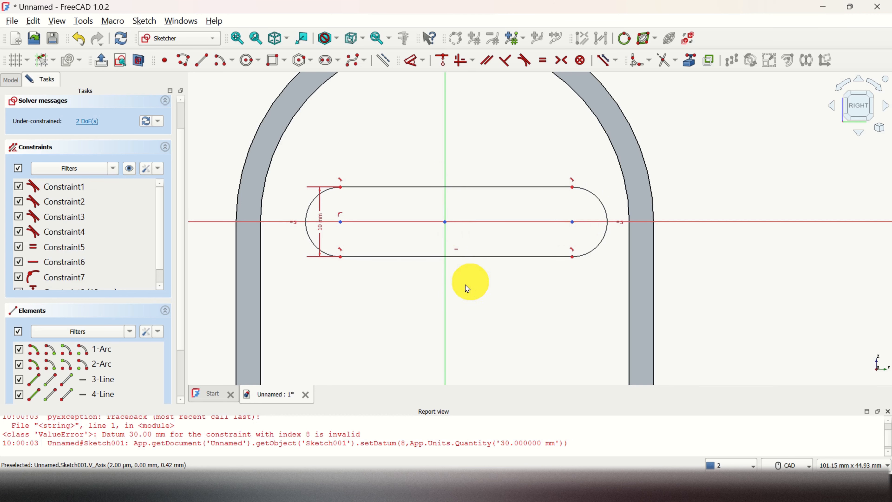
{"action": "left_click", "coordinate": [340, 223]}
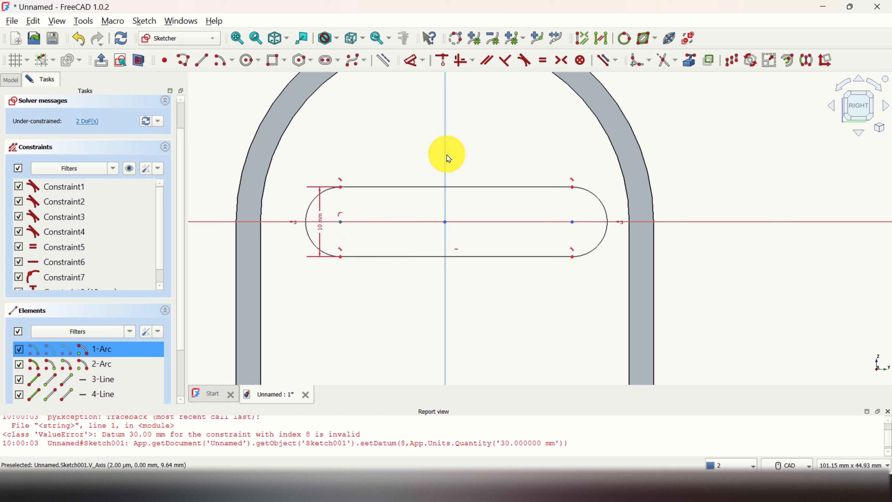
{"action": "left_click", "coordinate": [574, 223]}
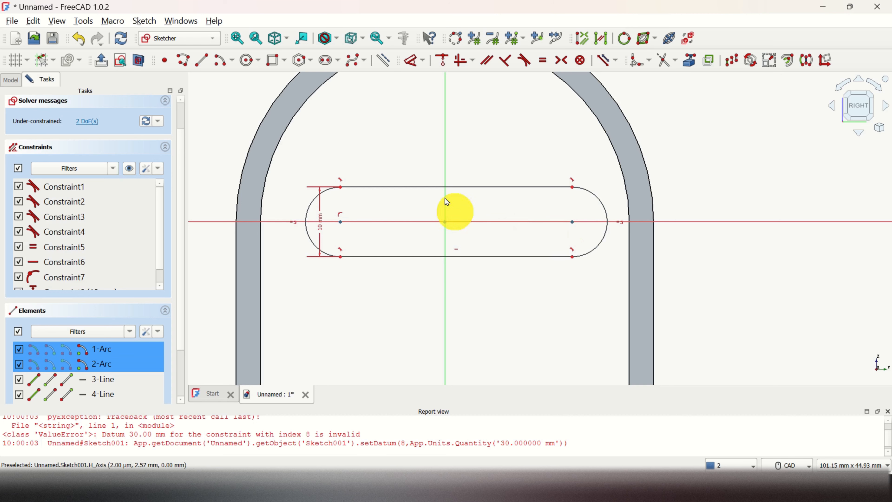
{"action": "left_click", "coordinate": [445, 141]}
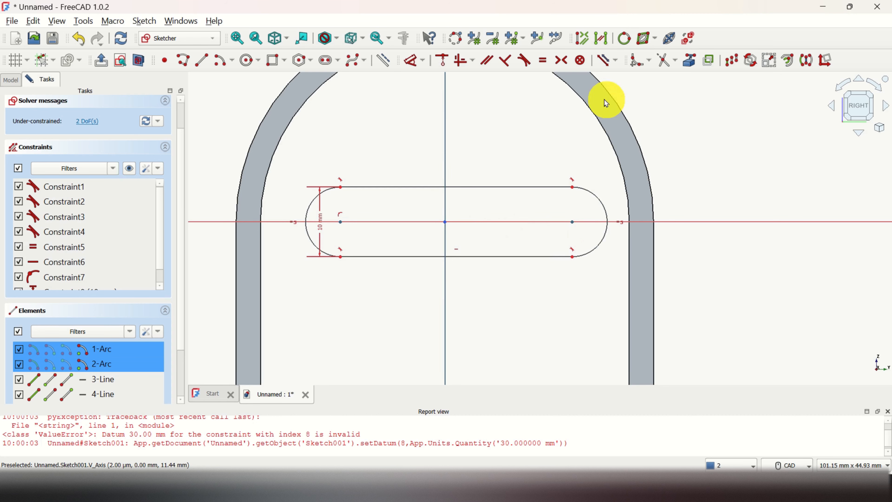
{"action": "left_click", "coordinate": [561, 62]}
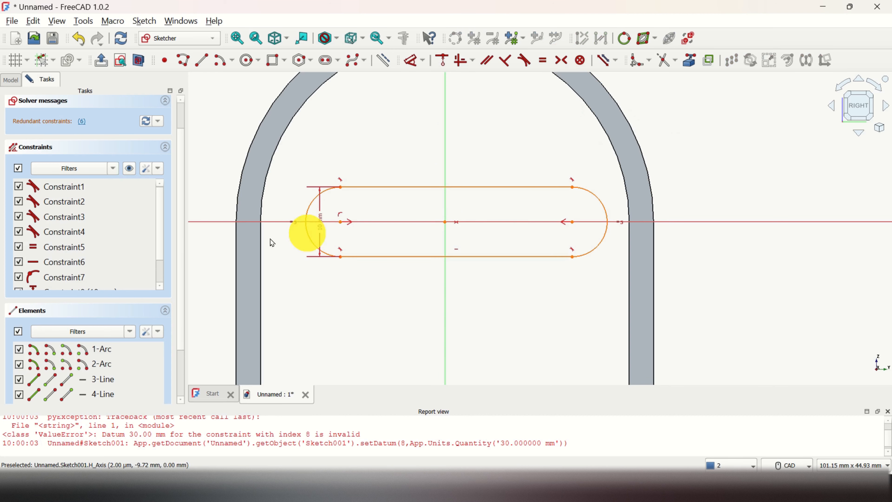
{"action": "left_click", "coordinate": [141, 221]}
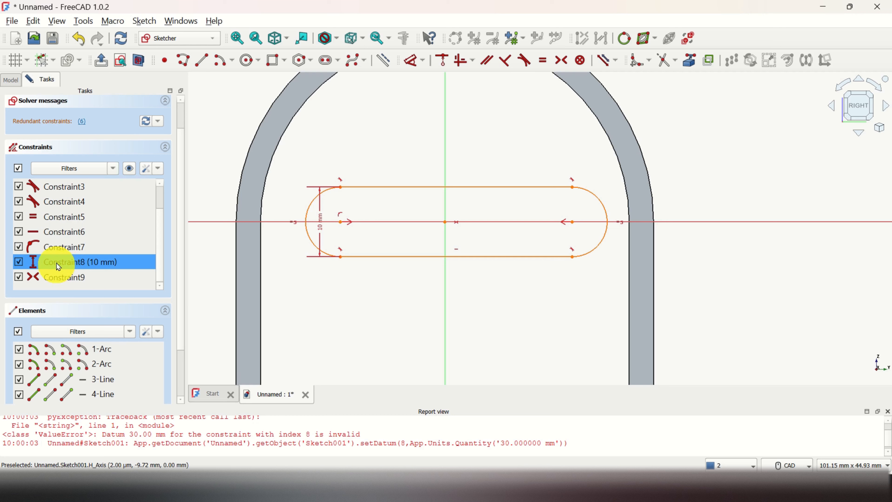
Delete the redundant horizontal constraint Constraint6 on the slot's lower line, and test the slot's freedom by moving its right arc
{"action": "left_click", "coordinate": [67, 235]}
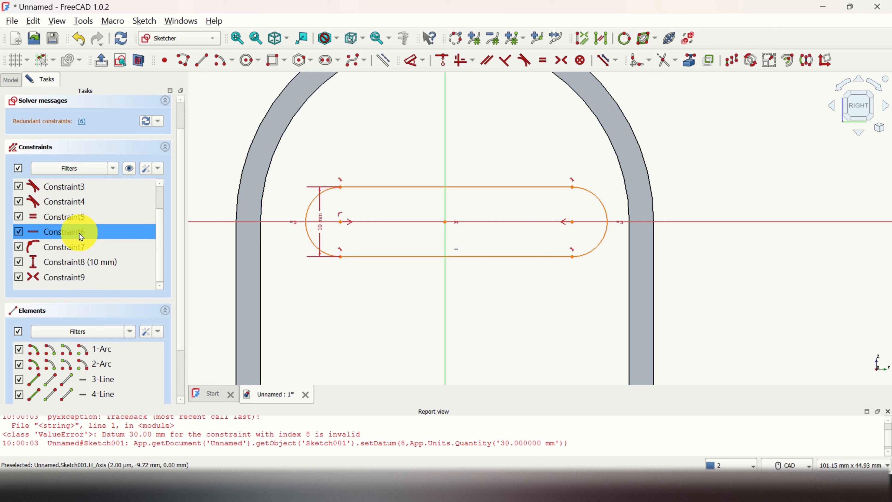
{"action": "key", "text": "Delete"}
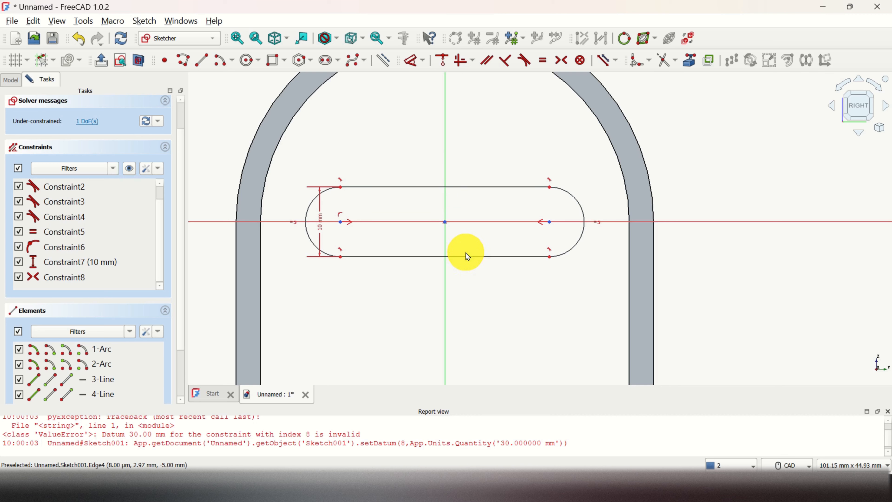
{"action": "left_click", "coordinate": [463, 260]}
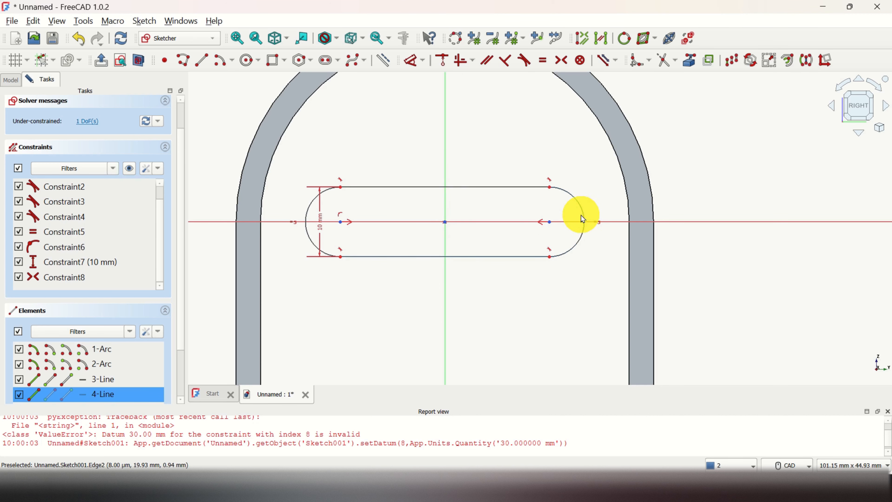
{"action": "left_click_drag", "start_coordinate": [580, 208], "coordinate": [562, 211]}
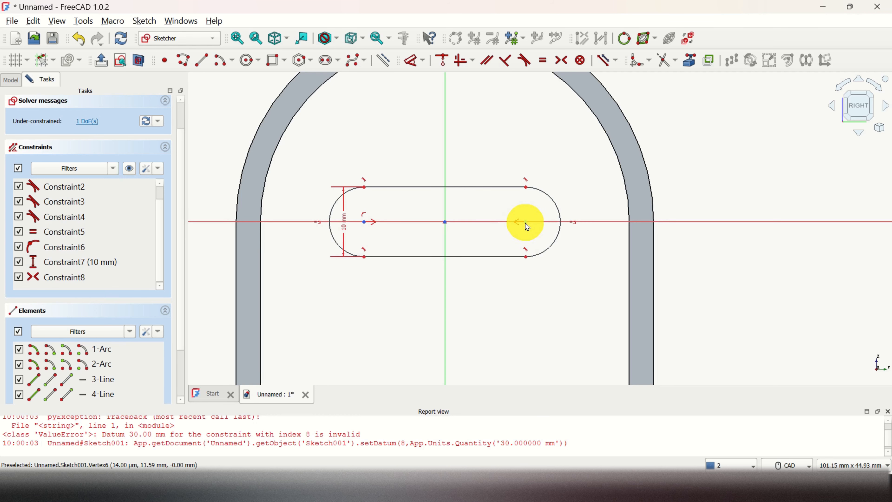
Constrain the horizontal distance between the slot's two arc centres to 24 mm and close the sketch
{"action": "left_click", "coordinate": [526, 223]}
{"action": "left_click", "coordinate": [365, 222]}
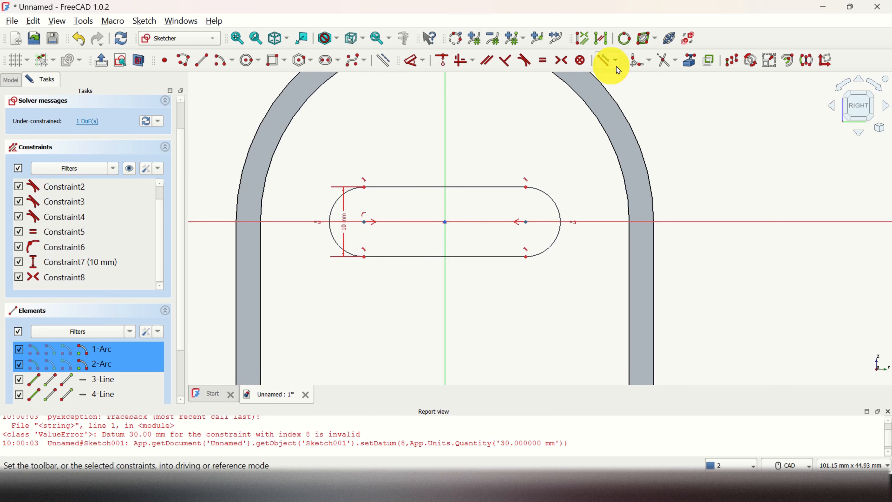
{"action": "left_click", "coordinate": [423, 69]}
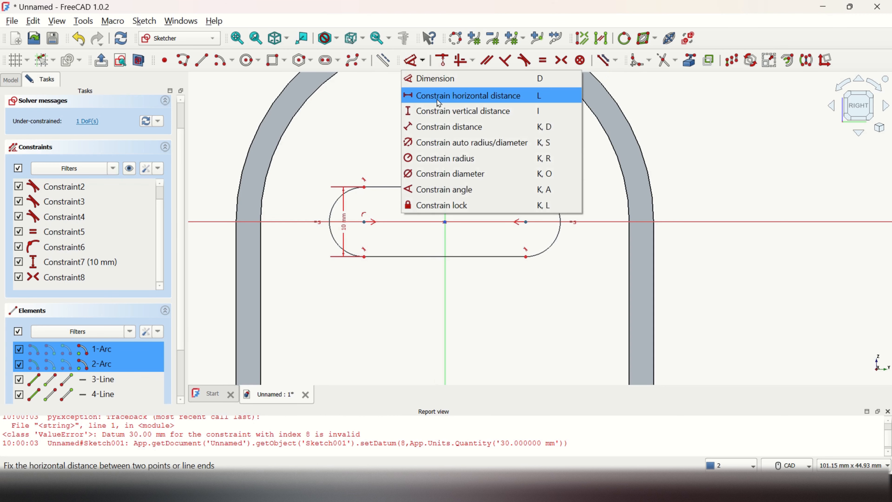
{"action": "left_click", "coordinate": [445, 101]}
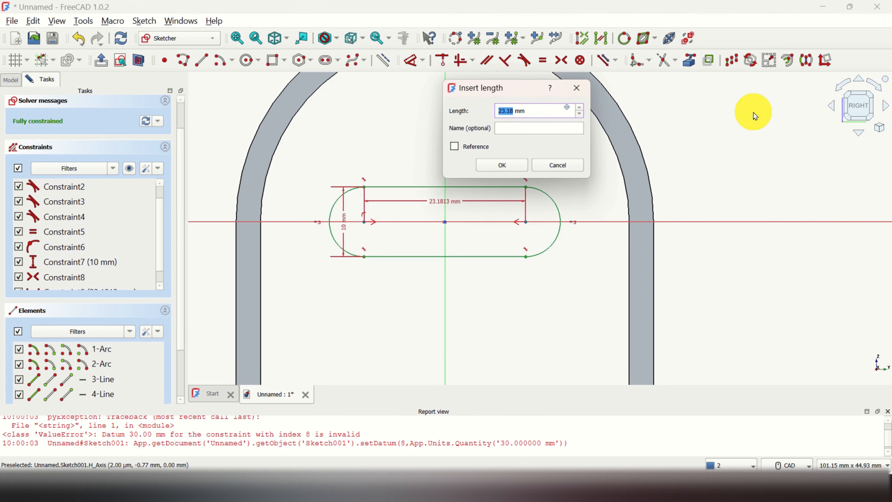
{"action": "type", "text": "24"}
{"action": "key", "text": "Return"}
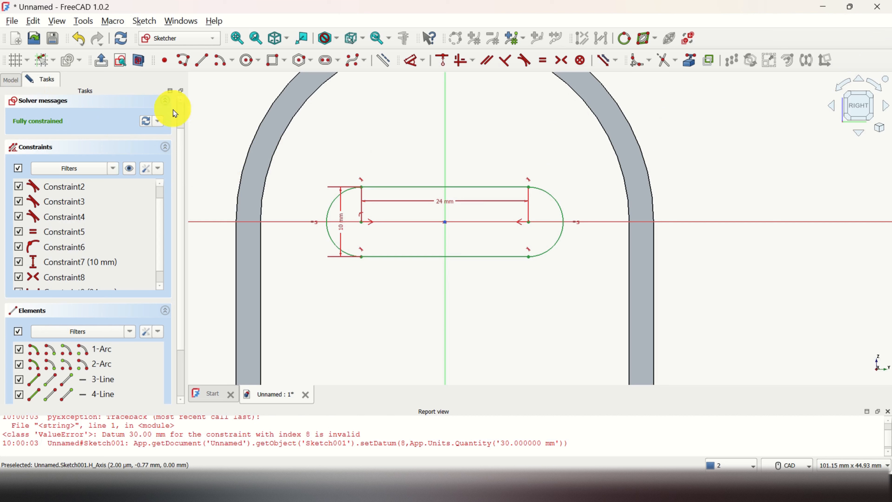
{"action": "scroll", "coordinate": [177, 113], "scroll_direction": "up", "scroll_amount": 2}
{"action": "left_click", "coordinate": [101, 113]}
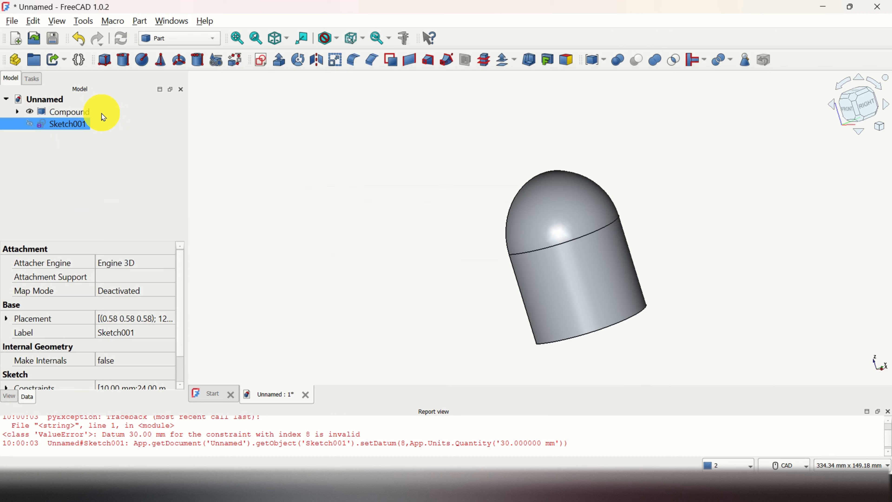
Close the report view and extrude the slot sketch 10 mm along its normal as a solid
{"action": "scroll", "coordinate": [458, 215], "scroll_direction": "down", "scroll_amount": 2}
{"action": "middle_click_drag", "start_coordinate": [444, 235], "coordinate": [461, 329]}
{"action": "scroll", "coordinate": [399, 297], "scroll_direction": "up", "scroll_amount": 5}
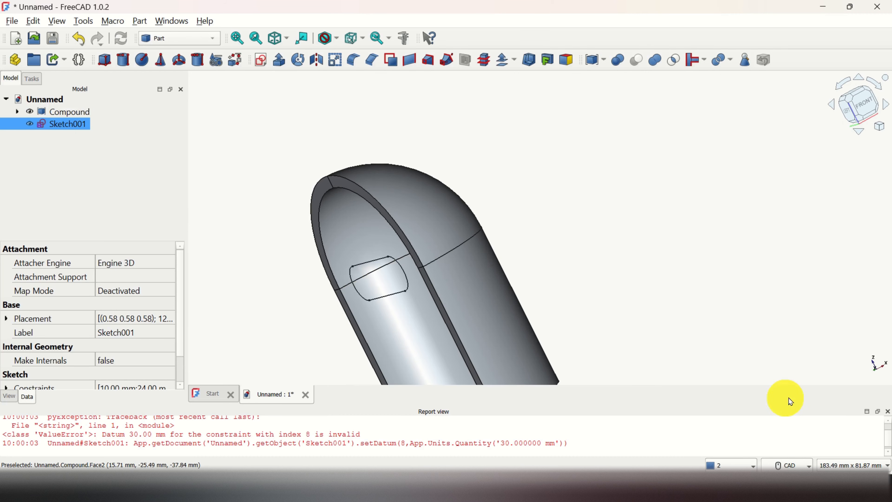
{"action": "left_click", "coordinate": [889, 412]}
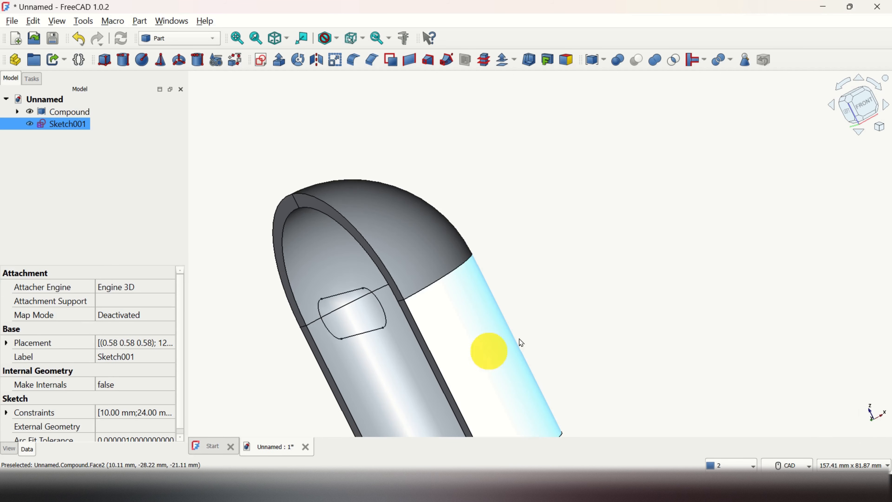
{"action": "middle_click_drag", "start_coordinate": [630, 286], "coordinate": [621, 307]}
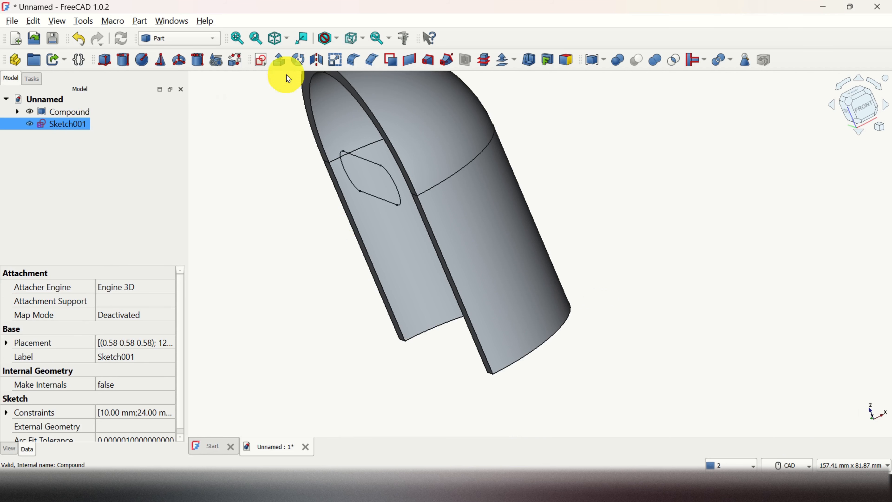
{"action": "left_click", "coordinate": [284, 66]}
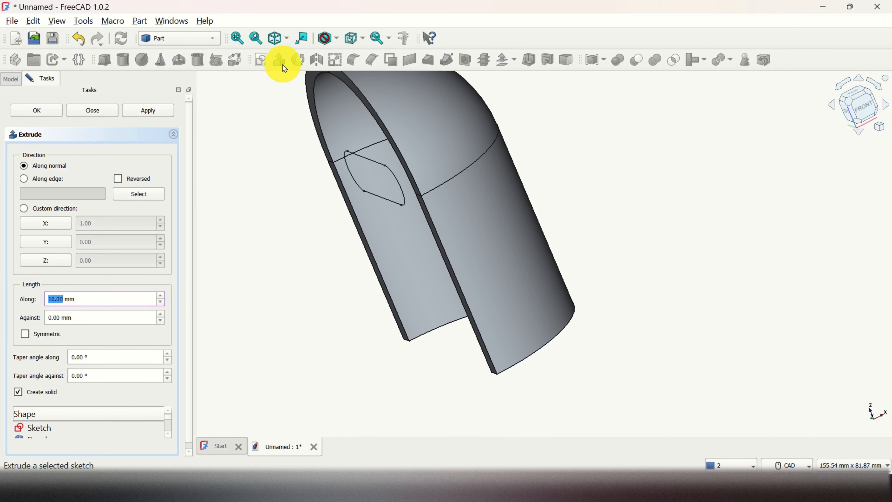
{"action": "left_click", "coordinate": [150, 111]}
{"action": "middle_click_drag", "start_coordinate": [267, 183], "coordinate": [295, 219]}
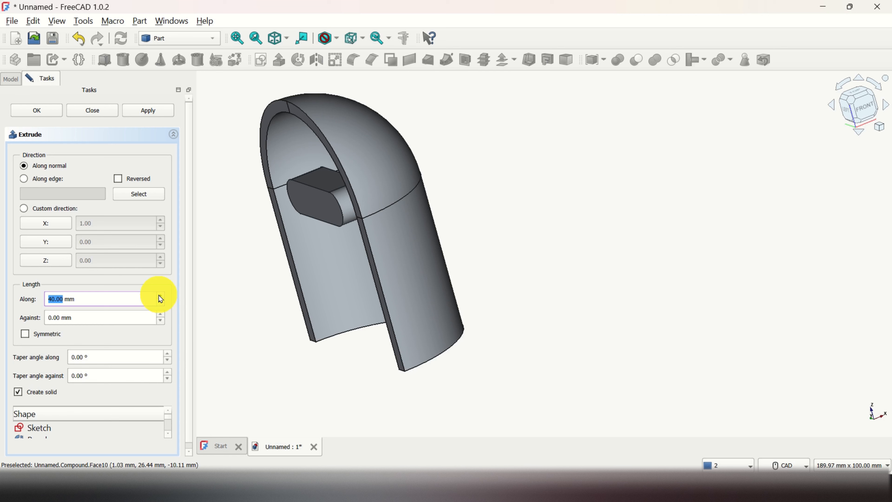
Extrude the slot sketch 40 mm along its normal so it passes through the helmet wall, check it from several angles, and finish the extrusion
{"action": "left_click", "coordinate": [148, 110]}
{"action": "middle_click_drag", "start_coordinate": [615, 213], "coordinate": [368, 280]}
{"action": "middle_click_drag", "start_coordinate": [678, 226], "coordinate": [631, 239]}
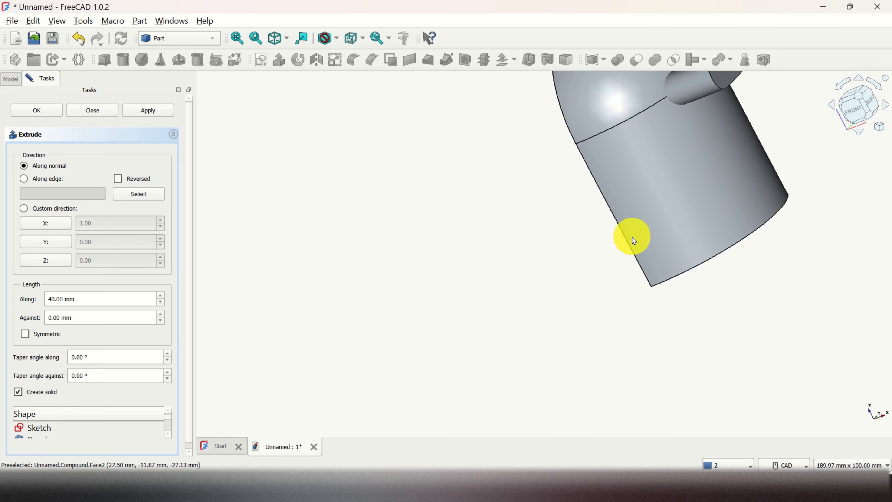
{"action": "middle_click_drag", "start_coordinate": [560, 264], "coordinate": [331, 316]}
{"action": "middle_click_drag", "start_coordinate": [733, 195], "coordinate": [703, 202]}
{"action": "middle_click_drag", "start_coordinate": [780, 204], "coordinate": [685, 344]}
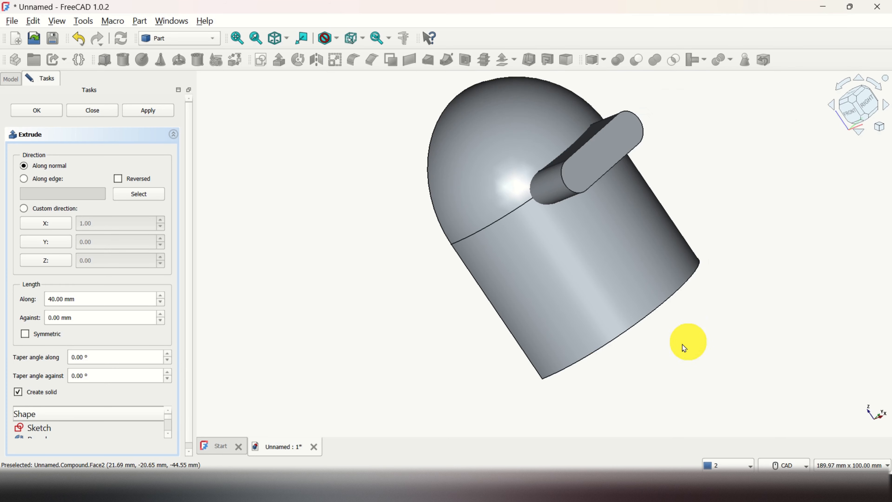
{"action": "middle_click_drag", "start_coordinate": [805, 182], "coordinate": [657, 255]}
{"action": "scroll", "coordinate": [657, 251], "scroll_direction": "up", "scroll_amount": 1}
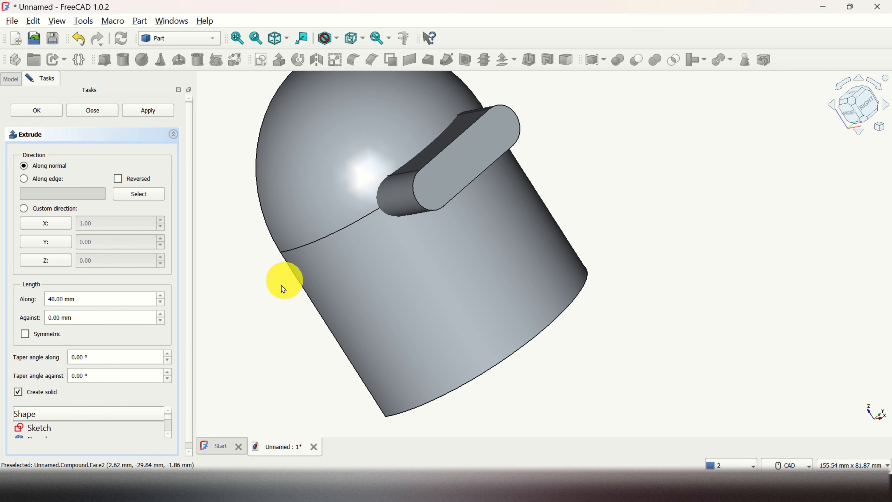
{"action": "middle_click_drag", "start_coordinate": [248, 297], "coordinate": [427, 288]}
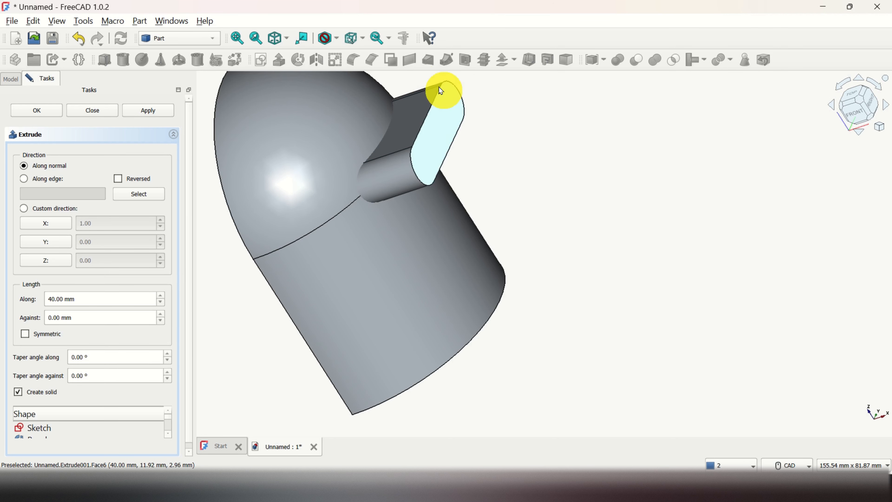
{"action": "left_click", "coordinate": [150, 115]}
{"action": "left_click", "coordinate": [48, 113]}
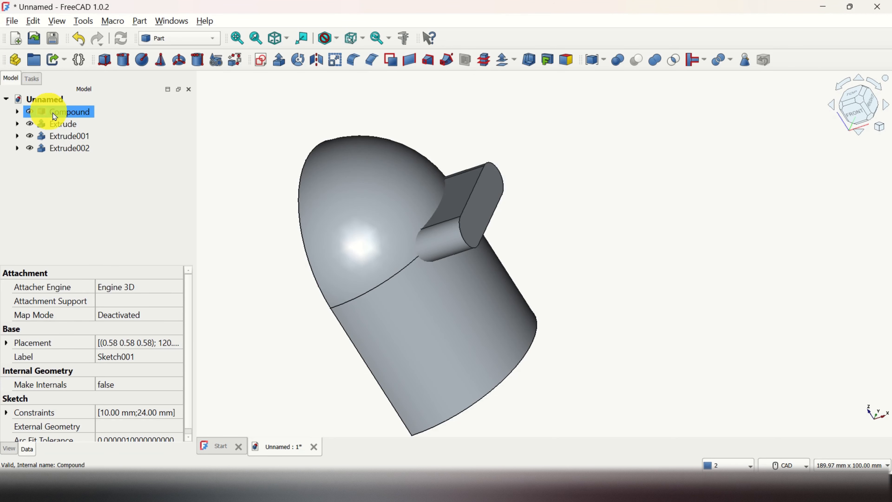
Combine the three slot extrusions Extrude, Extrude001 and Extrude002 into a single compound
{"action": "left_click", "coordinate": [75, 124]}
{"action": "left_click", "coordinate": [74, 146]}
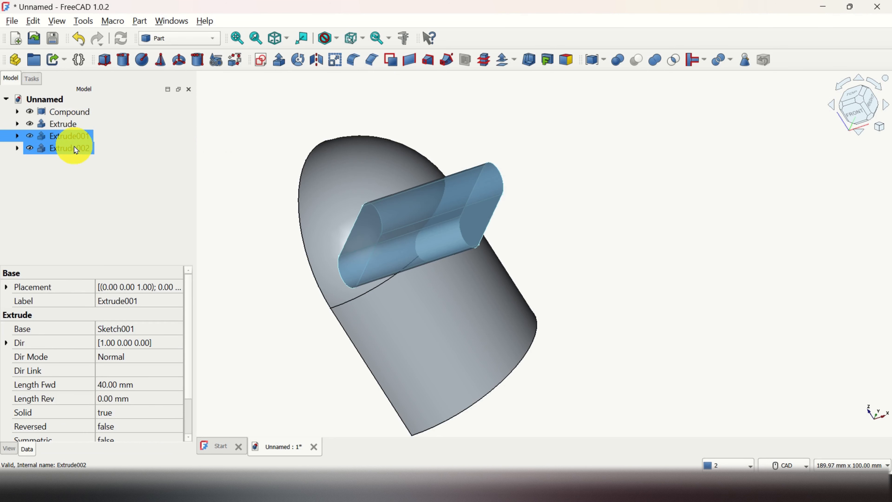
{"action": "mouse_move", "coordinate": [291, 265]}
{"action": "middle_mouse_down"}
{"action": "mouse_move", "coordinate": [304, 268]}
{"action": "mouse_move", "coordinate": [281, 266]}
{"action": "middle_mouse_up"}
{"action": "scroll", "coordinate": [280, 265], "scroll_direction": "up", "scroll_amount": 1}
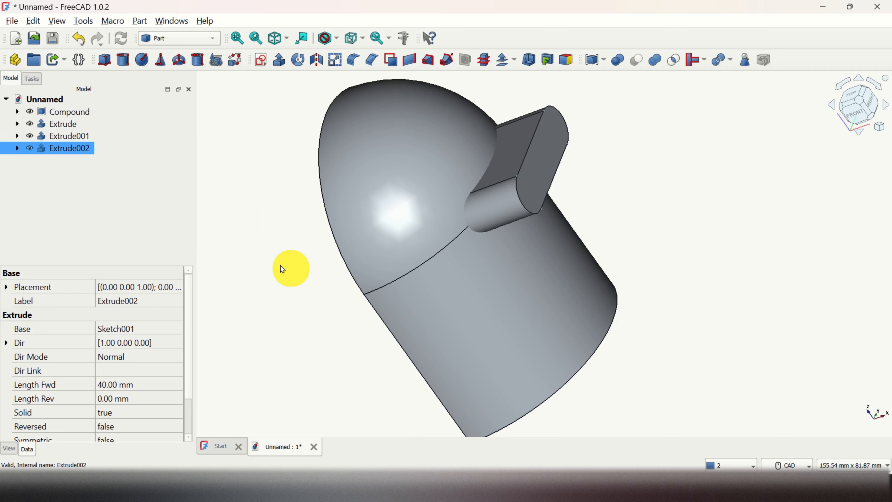
{"action": "left_click", "coordinate": [81, 124]}
{"action": "left_click", "coordinate": [79, 148], "text": "ctrl"}
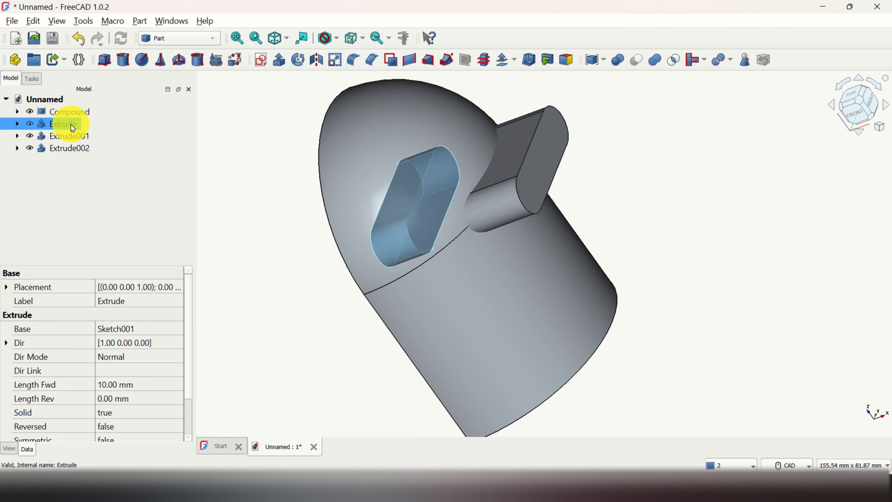
{"action": "left_click", "coordinate": [74, 148], "text": "shift"}
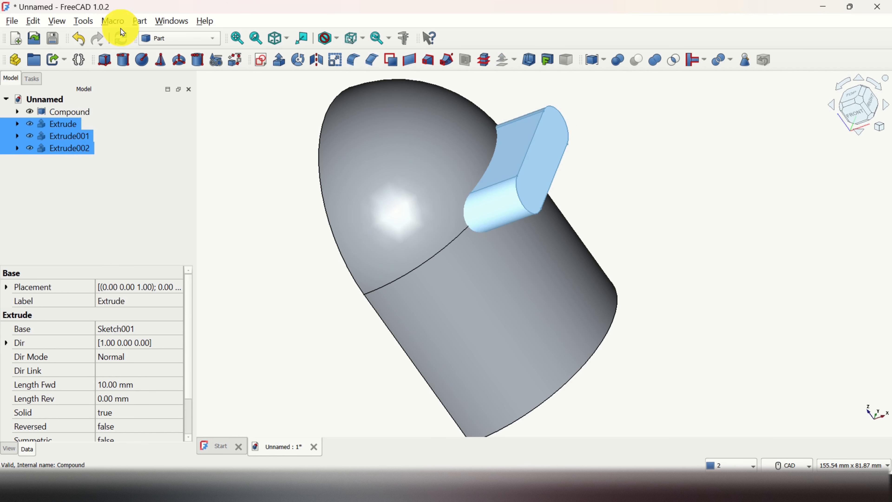
{"action": "left_click", "coordinate": [139, 24]}
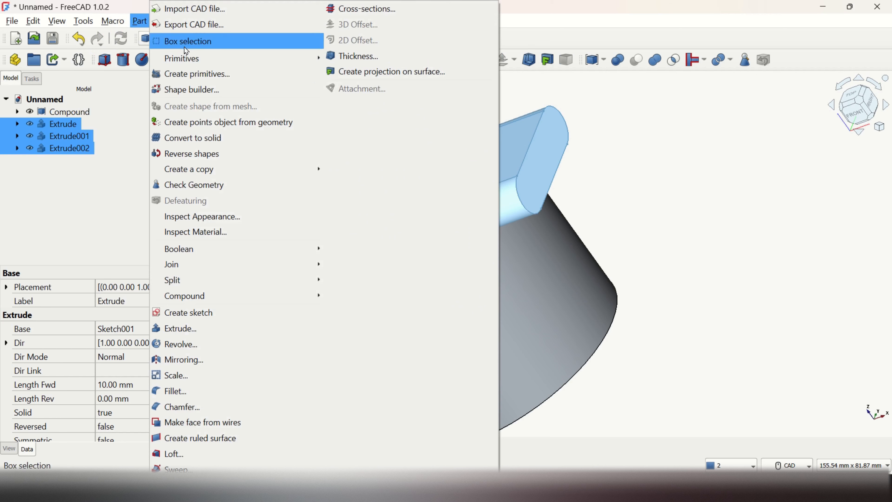
{"action": "mouse_move", "coordinate": [318, 297]}
{"action": "left_click", "coordinate": [366, 297]}
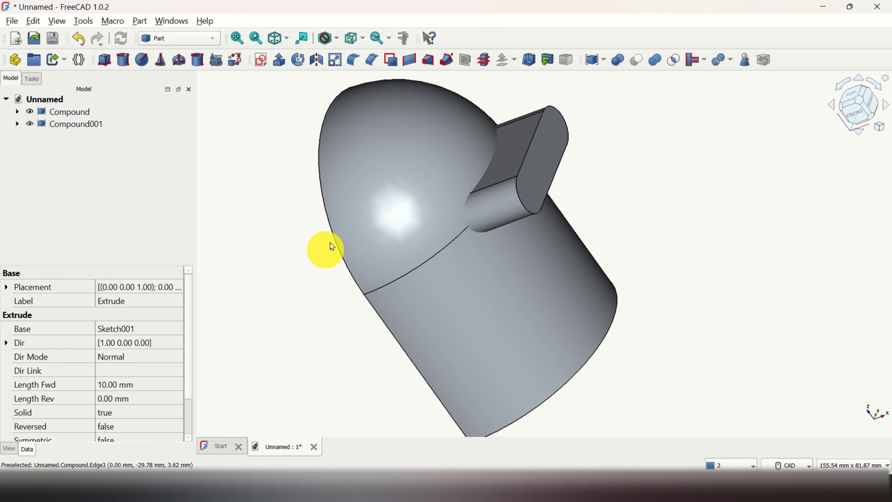
Slice the helmet shell compound apart using the compound of slot extrusions as the cutting tool
{"action": "middle_click_drag", "start_coordinate": [626, 186], "coordinate": [651, 196]}
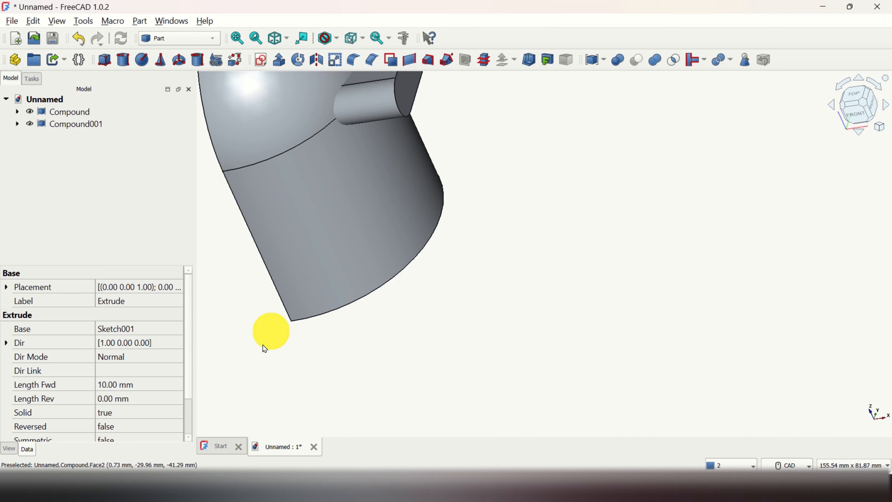
{"action": "scroll", "coordinate": [263, 348], "scroll_direction": "up", "scroll_amount": 1}
{"action": "middle_click_drag", "start_coordinate": [264, 348], "coordinate": [390, 403]}
{"action": "scroll", "coordinate": [354, 420], "scroll_direction": "down", "scroll_amount": 1}
{"action": "middle_click_drag", "start_coordinate": [464, 273], "coordinate": [626, 233]}
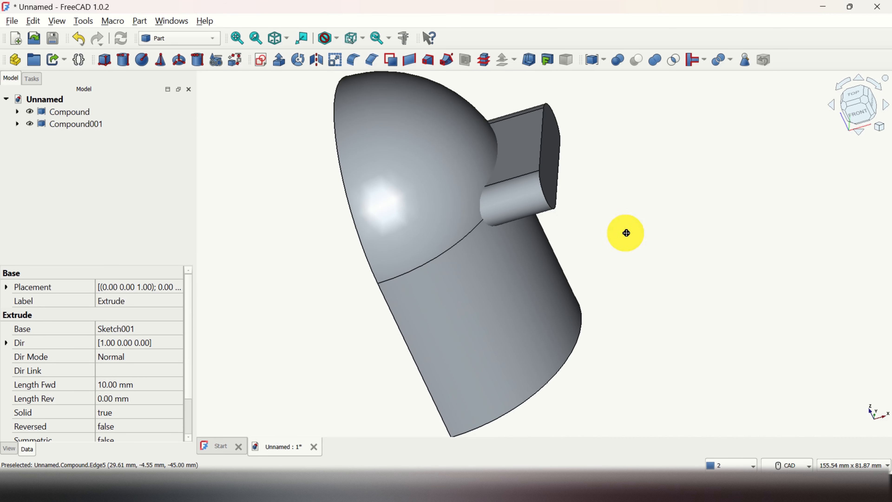
{"action": "mouse_move", "coordinate": [264, 283]}
{"action": "middle_mouse_down"}
{"action": "mouse_move", "coordinate": [288, 275]}
{"action": "mouse_move", "coordinate": [273, 279]}
{"action": "middle_mouse_up"}
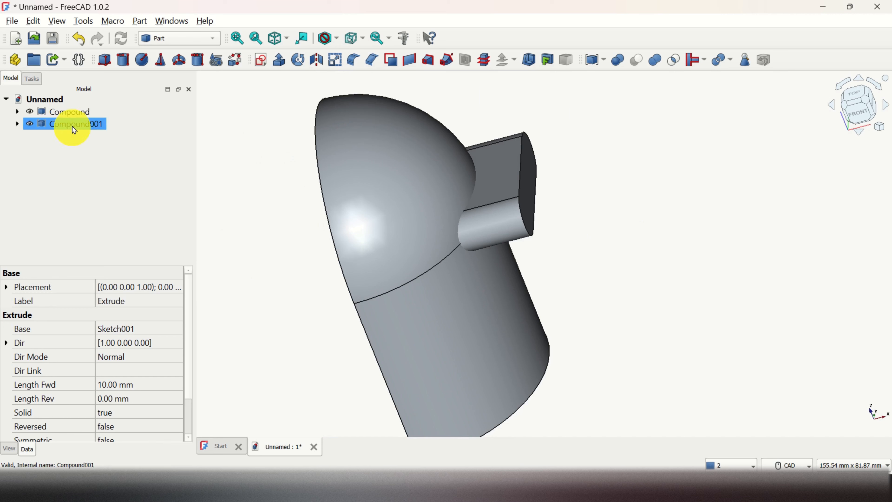
{"action": "left_click", "coordinate": [77, 116]}
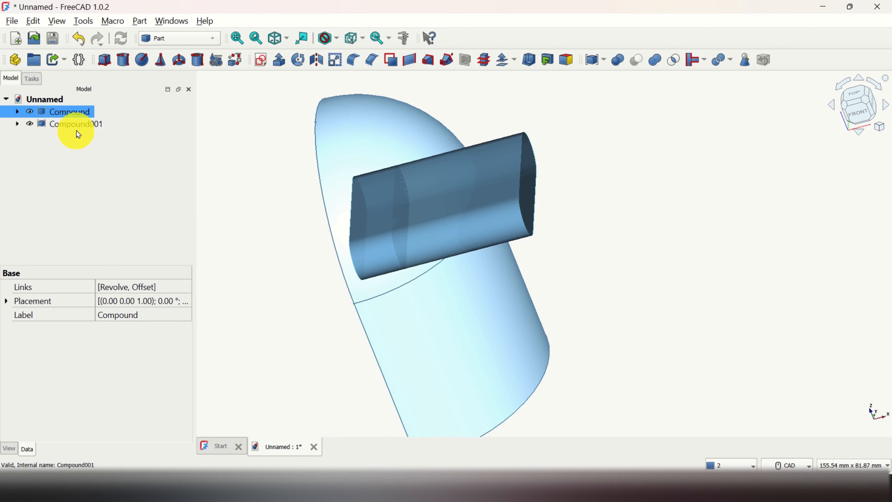
{"action": "left_click", "coordinate": [77, 127], "text": "ctrl"}
{"action": "left_click", "coordinate": [81, 126], "text": "ctrl"}
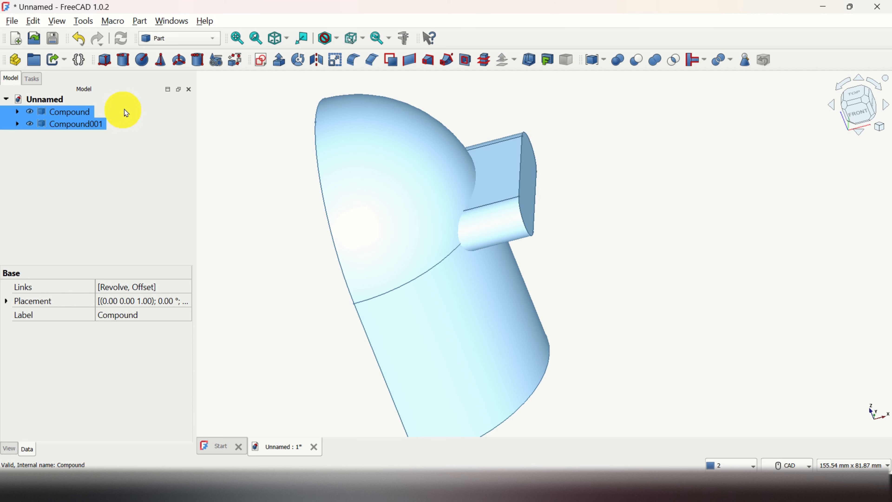
{"action": "left_click", "coordinate": [141, 21]}
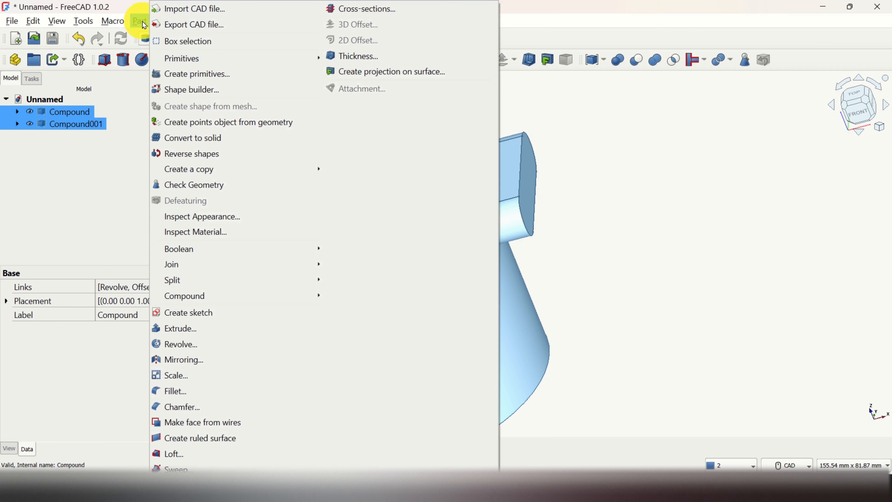
{"action": "mouse_move", "coordinate": [245, 281]}
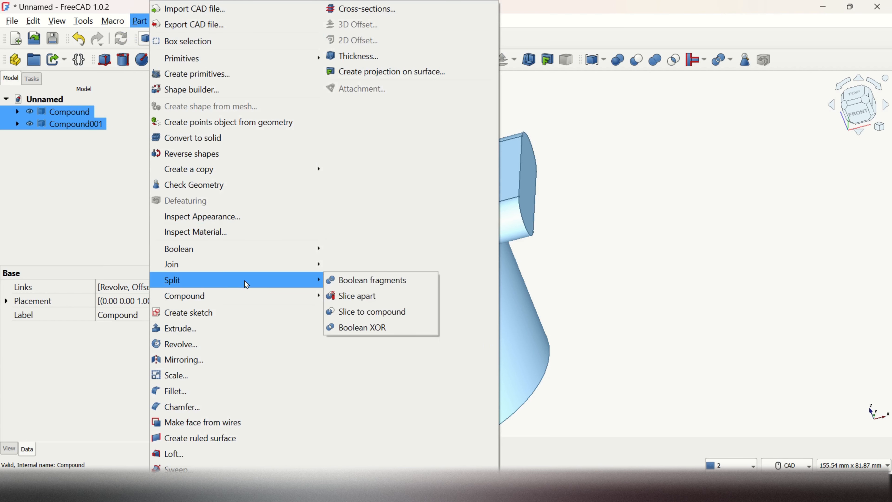
{"action": "left_click", "coordinate": [353, 301]}
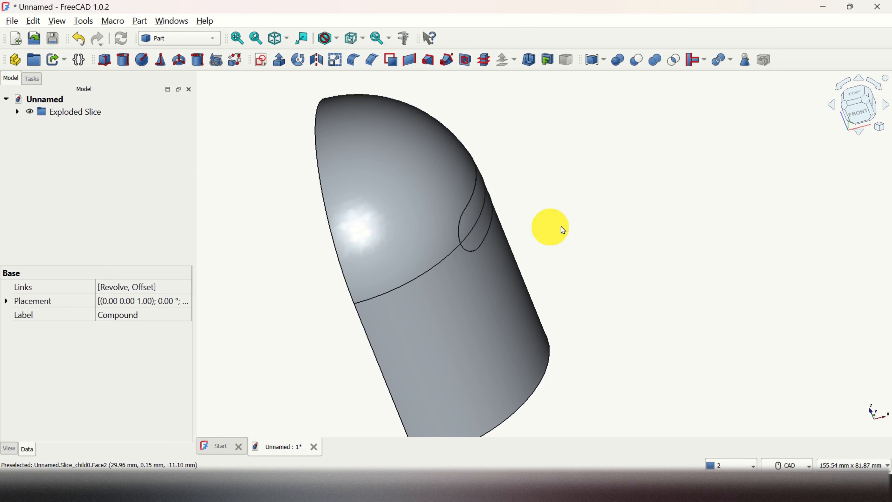
Identify the pieces of the exploded slice and delete Slice.1, the plug filling the visor slot on the outer shell
{"action": "middle_click_drag", "start_coordinate": [698, 196], "coordinate": [542, 224]}
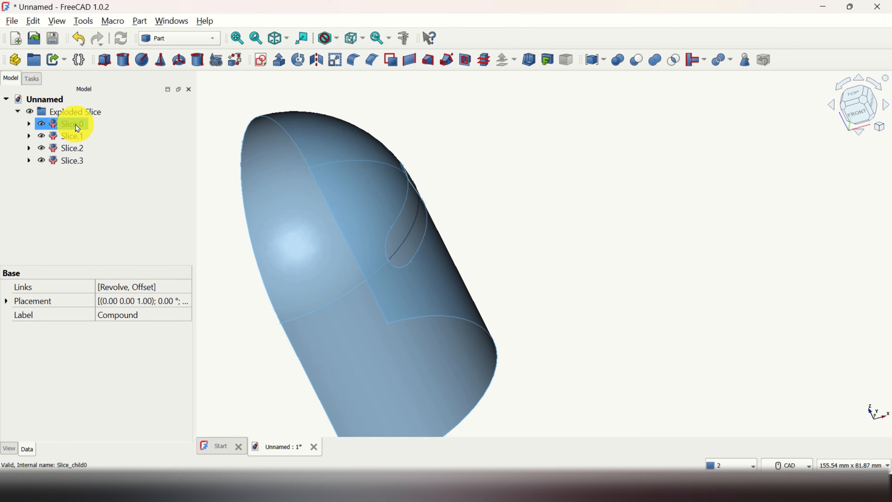
{"action": "left_click", "coordinate": [75, 125]}
{"action": "left_click", "coordinate": [76, 139]}
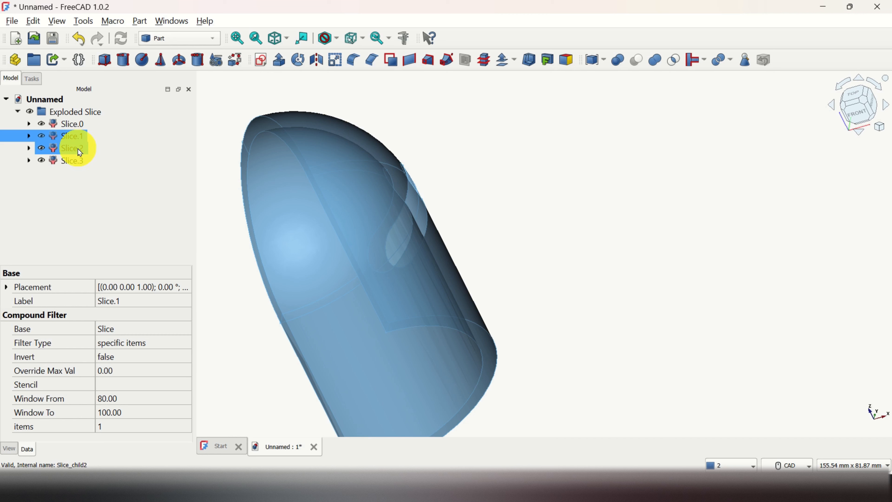
{"action": "left_click", "coordinate": [77, 149]}
{"action": "left_click", "coordinate": [75, 171]}
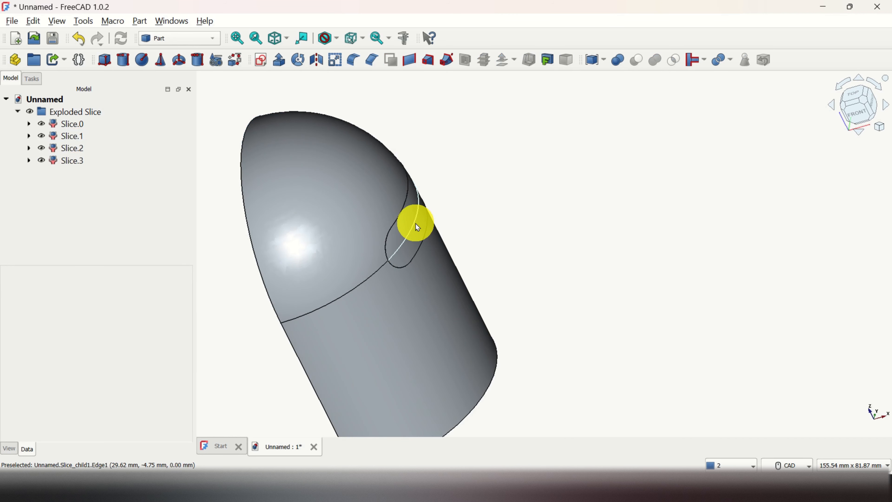
{"action": "mouse_move", "coordinate": [225, 285]}
{"action": "middle_mouse_down"}
{"action": "mouse_move", "coordinate": [235, 285]}
{"action": "mouse_move", "coordinate": [217, 278]}
{"action": "middle_mouse_up"}
{"action": "left_click", "coordinate": [77, 149]}
{"action": "left_click", "coordinate": [76, 138]}
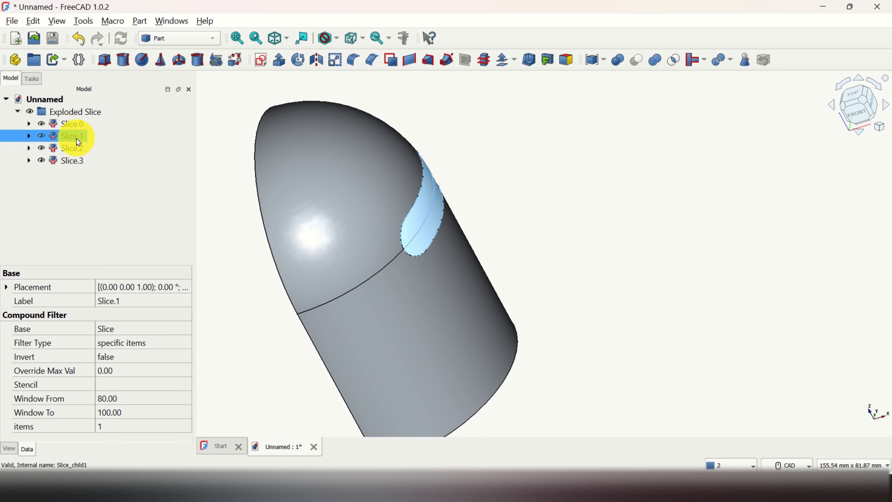
{"action": "mouse_move", "coordinate": [424, 215]}
{"action": "middle_mouse_down"}
{"action": "mouse_move", "coordinate": [552, 231]}
{"action": "mouse_move", "coordinate": [414, 217]}
{"action": "middle_mouse_up"}
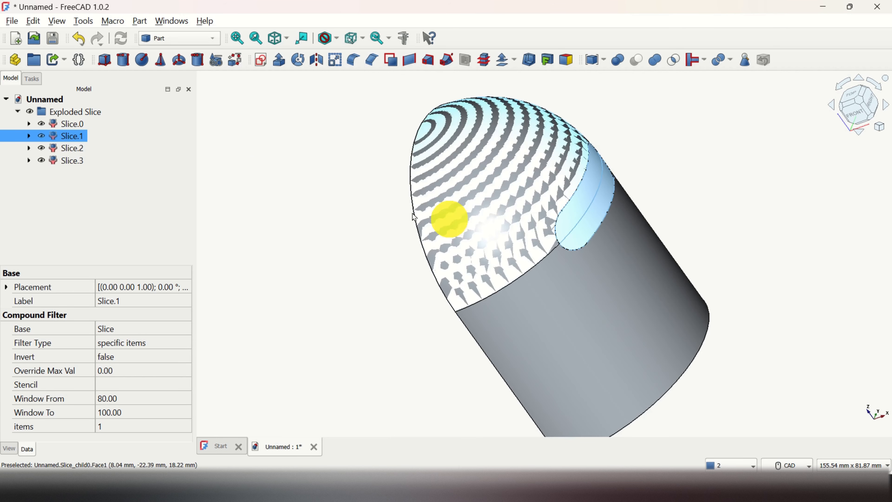
{"action": "left_click", "coordinate": [72, 149]}
{"action": "left_click", "coordinate": [82, 137]}
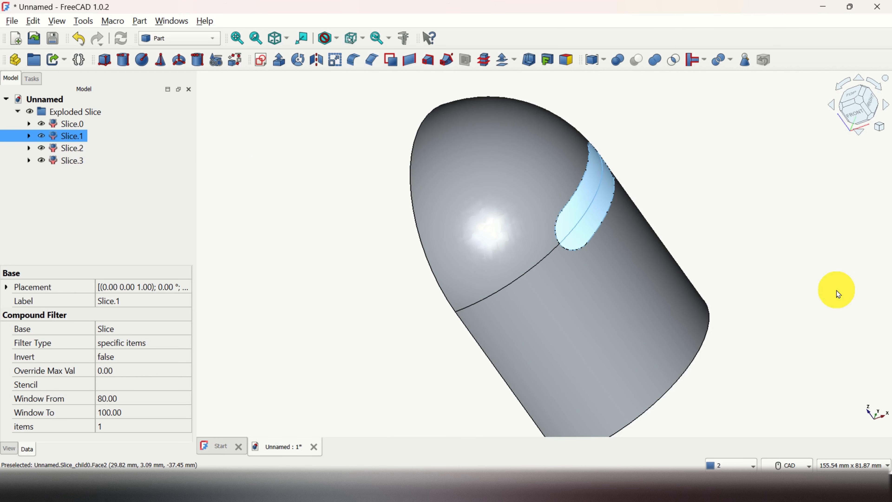
{"action": "key", "text": "Delete"}
Inspect the helmet from inside and delete Slice.3, the remaining plug in the visor slot
{"action": "middle_click_drag", "start_coordinate": [380, 376], "coordinate": [418, 311]}
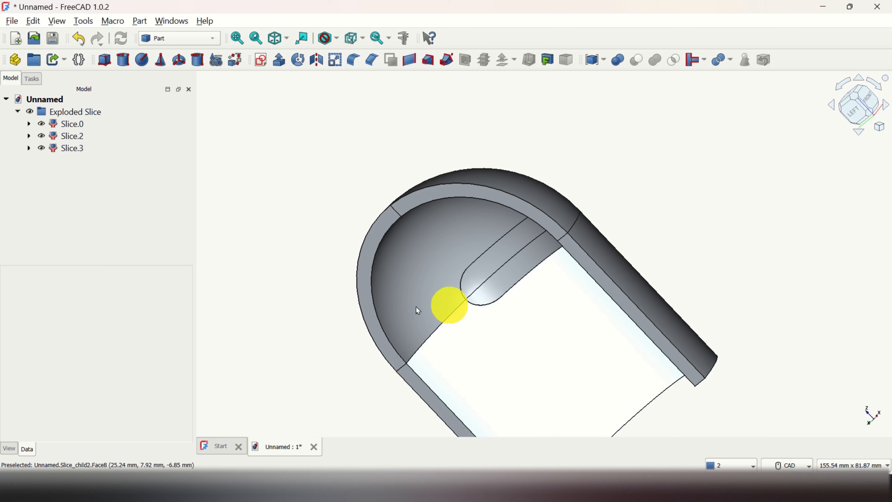
{"action": "left_click", "coordinate": [69, 136]}
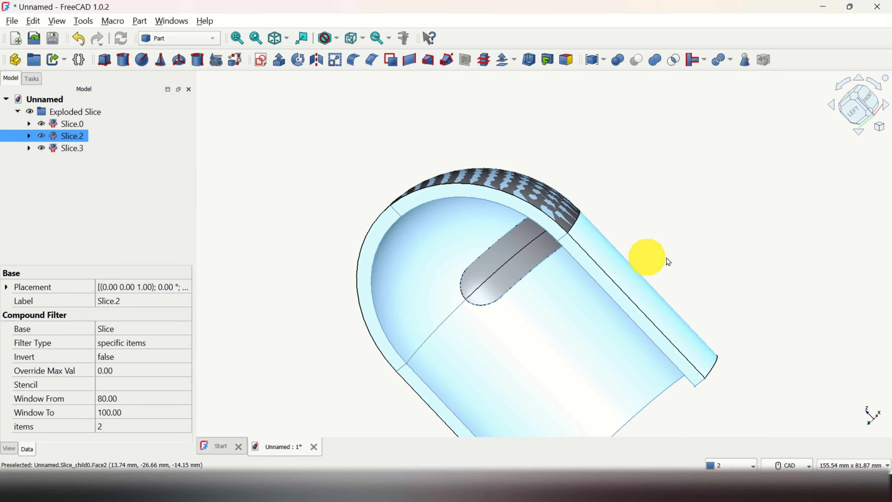
{"action": "left_click", "coordinate": [65, 149]}
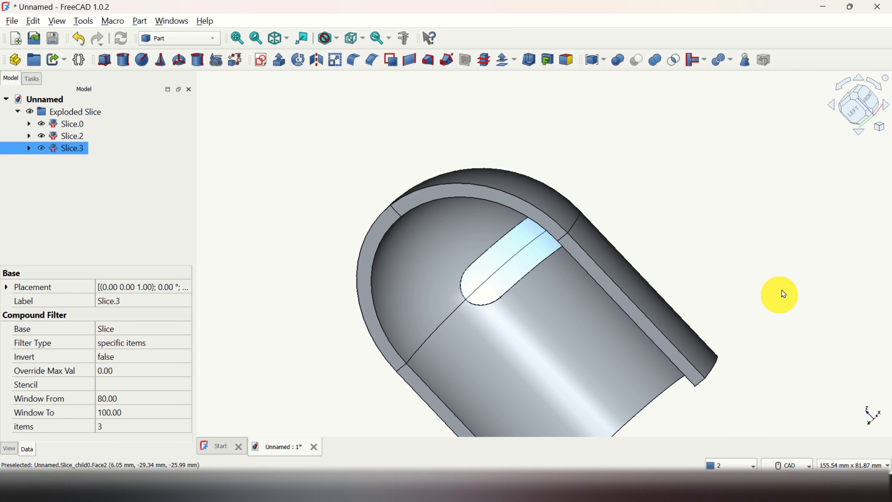
{"action": "key", "text": "Delete"}
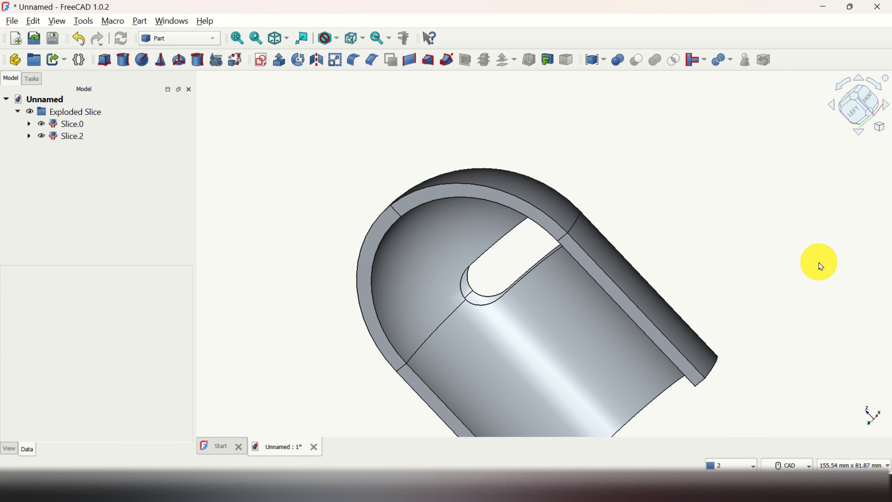
Make a compound from the Exploded Slice group with its remaining pieces Slice.0 and Slice.2
{"action": "scroll", "coordinate": [756, 229], "scroll_direction": "down", "scroll_amount": 4}
{"action": "middle_click_drag", "start_coordinate": [757, 224], "coordinate": [501, 252]}
{"action": "middle_click_drag", "start_coordinate": [253, 235], "coordinate": [295, 246]}
{"action": "left_click", "coordinate": [86, 112]}
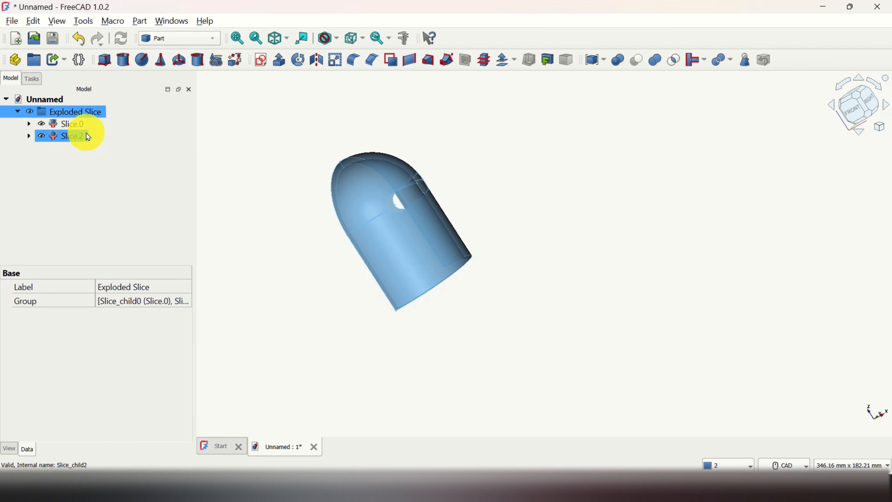
{"action": "left_click", "coordinate": [83, 138], "text": "shift"}
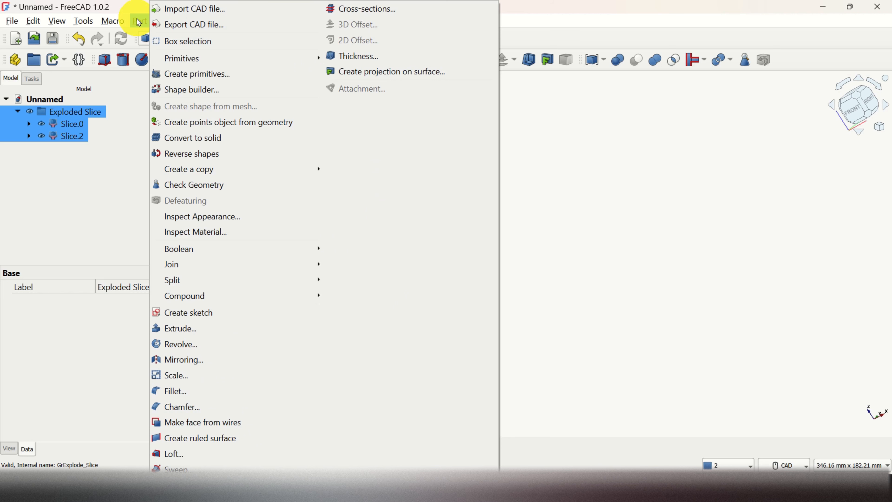
{"action": "mouse_move", "coordinate": [214, 296]}
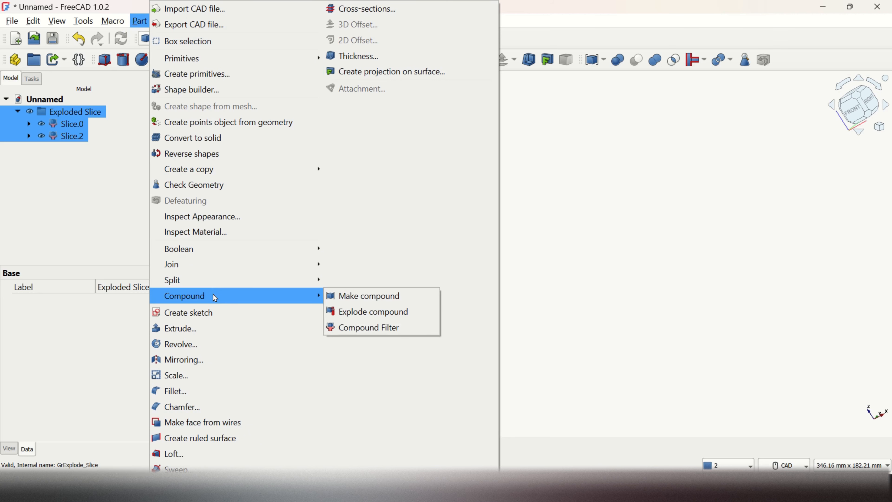
{"action": "left_click", "coordinate": [370, 295]}
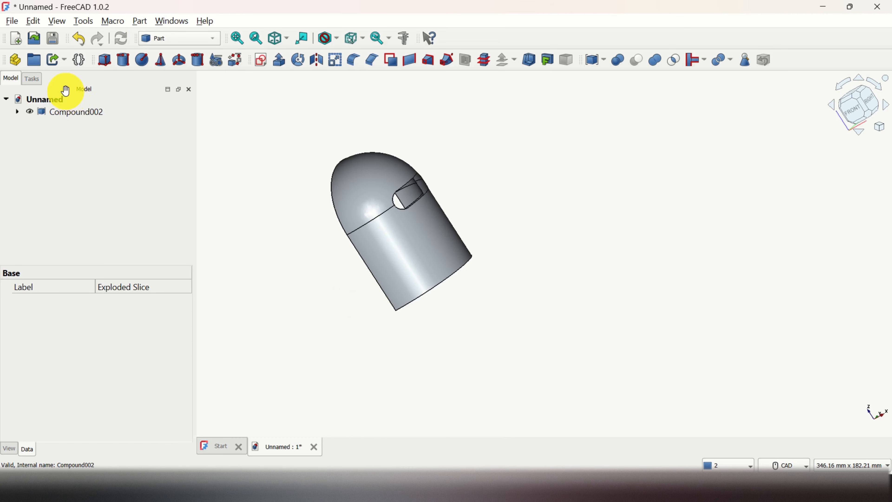
Examine the new helmet compound and its visor opening from several angles and distances
{"action": "left_click", "coordinate": [77, 113]}
{"action": "scroll", "coordinate": [500, 188], "scroll_direction": "up", "scroll_amount": 2}
{"action": "scroll", "coordinate": [501, 187], "scroll_direction": "down", "scroll_amount": 2}
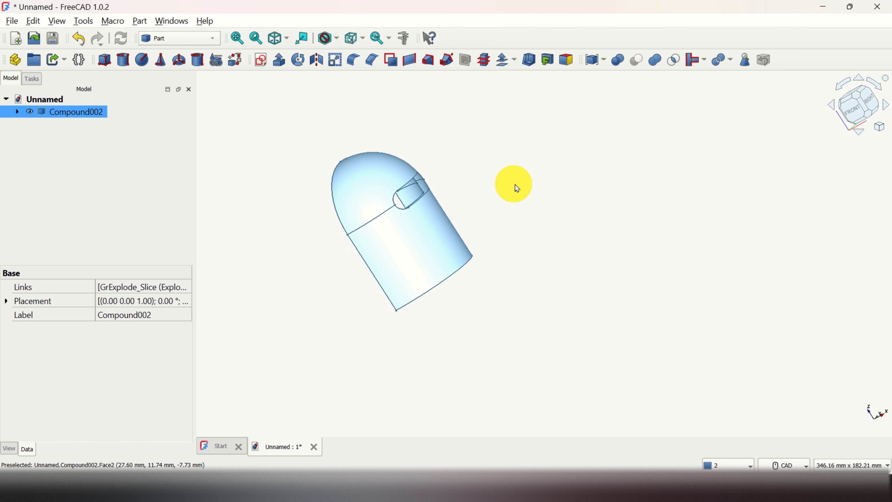
{"action": "middle_click_drag", "start_coordinate": [515, 185], "coordinate": [546, 214]}
{"action": "scroll", "coordinate": [478, 225], "scroll_direction": "up", "scroll_amount": 2}
{"action": "scroll", "coordinate": [461, 192], "scroll_direction": "up", "scroll_amount": 2}
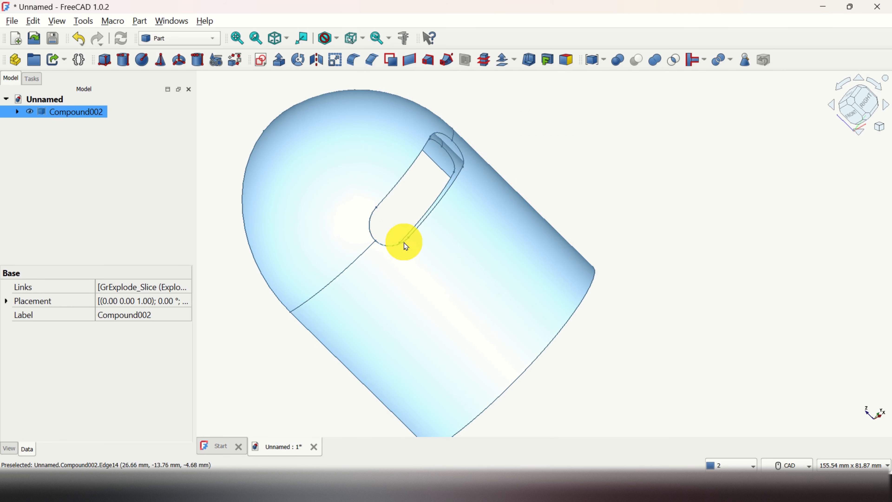
{"action": "scroll", "coordinate": [432, 247], "scroll_direction": "down", "scroll_amount": 1}
{"action": "middle_click_drag", "start_coordinate": [531, 262], "coordinate": [651, 205]}
{"action": "middle_click_drag", "start_coordinate": [390, 364], "coordinate": [424, 362]}
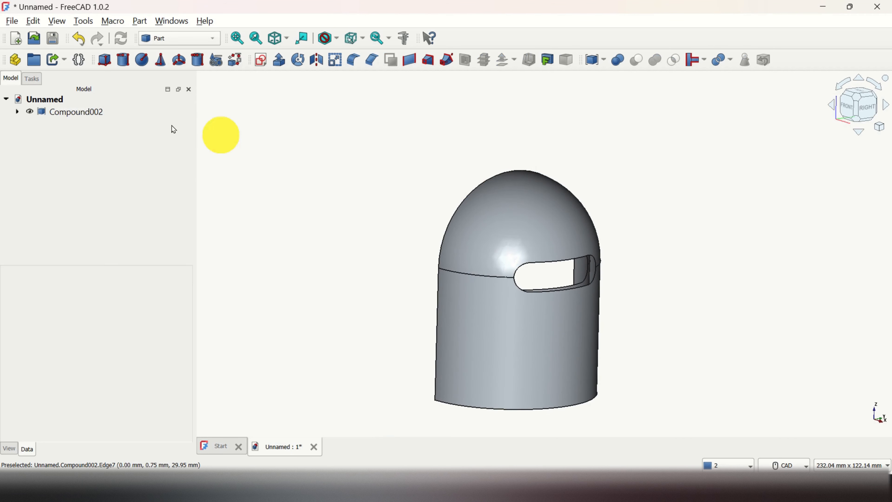
Create a new sketch on the XZ plane, switch to the section view, and focus on the top of the dome
{"action": "left_click", "coordinate": [51, 104]}
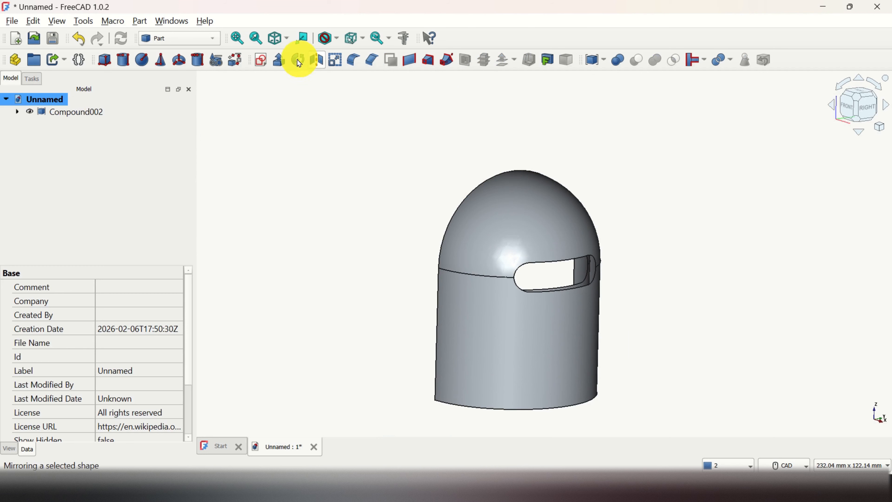
{"action": "left_click", "coordinate": [261, 60]}
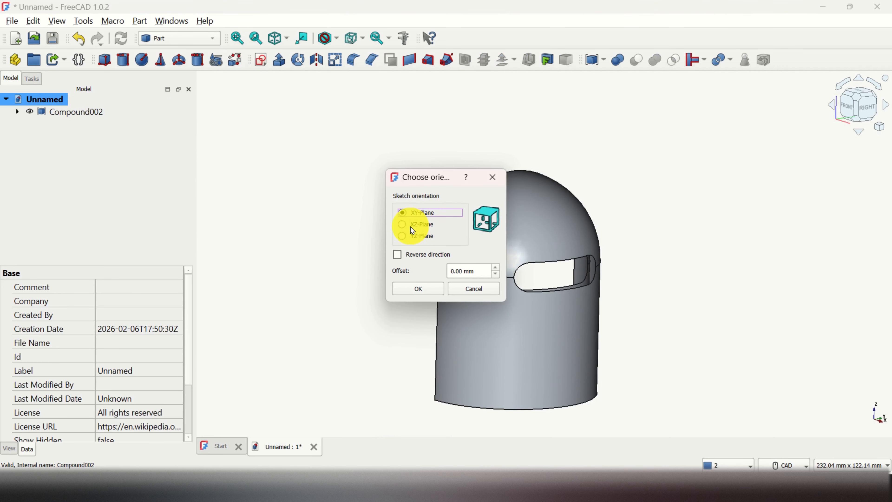
{"action": "left_click", "coordinate": [423, 294]}
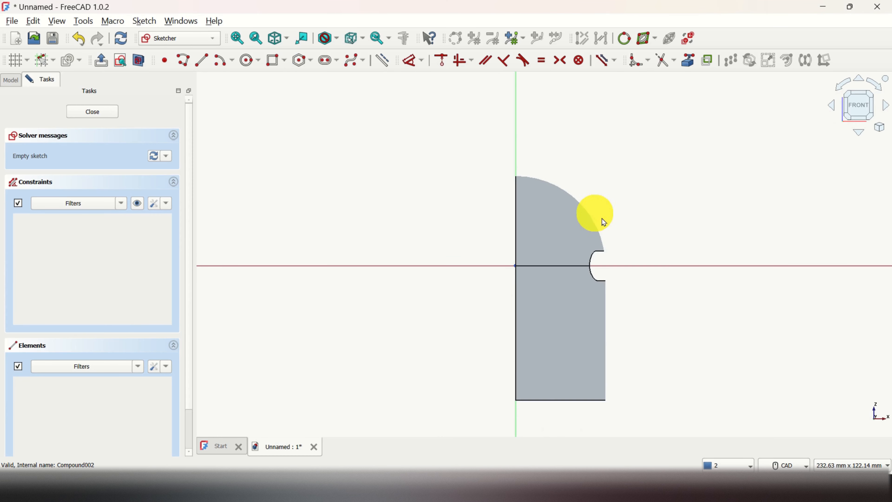
{"action": "scroll", "coordinate": [644, 224], "scroll_direction": "up", "scroll_amount": 3}
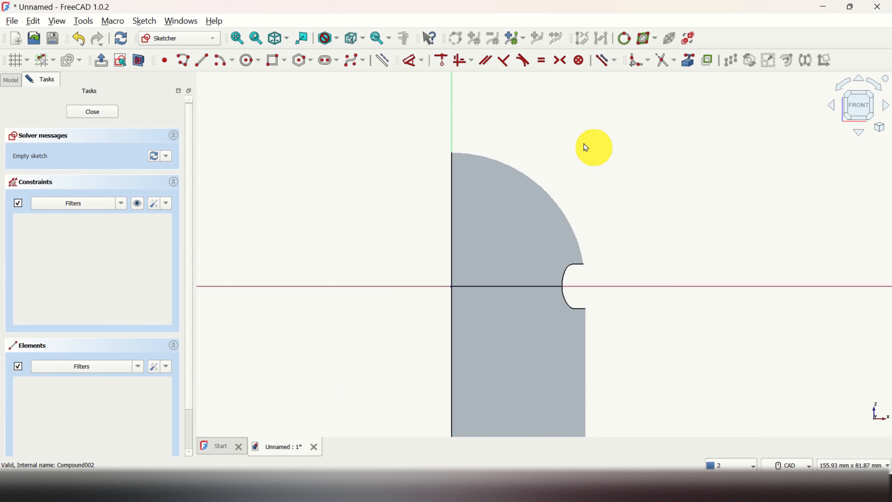
{"action": "left_click", "coordinate": [140, 61]}
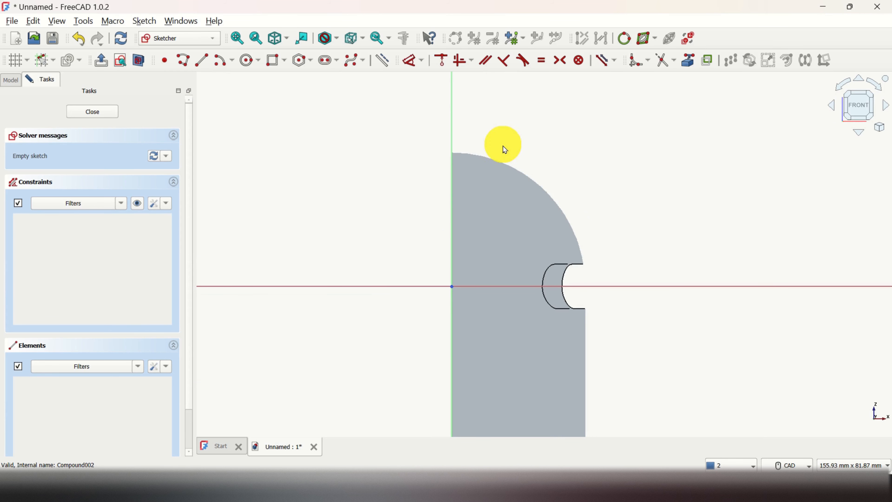
{"action": "scroll", "coordinate": [462, 158], "scroll_direction": "up", "scroll_amount": 3}
{"action": "left_click", "coordinate": [447, 156]}
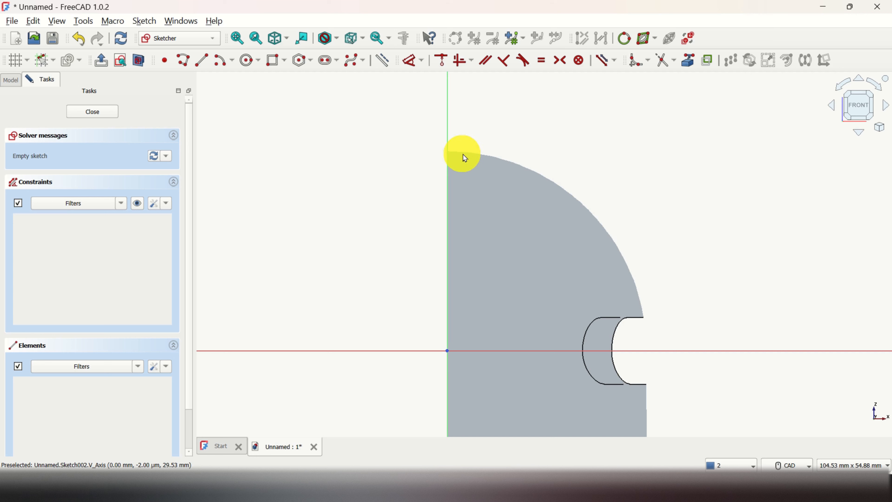
{"action": "scroll", "coordinate": [576, 131], "scroll_direction": "down", "scroll_amount": 2}
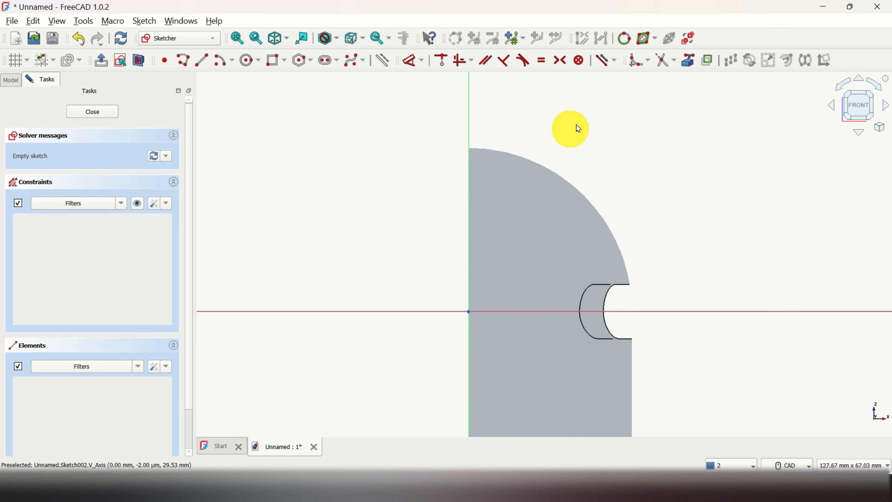
{"action": "middle_click_drag", "start_coordinate": [576, 130], "coordinate": [573, 275]}
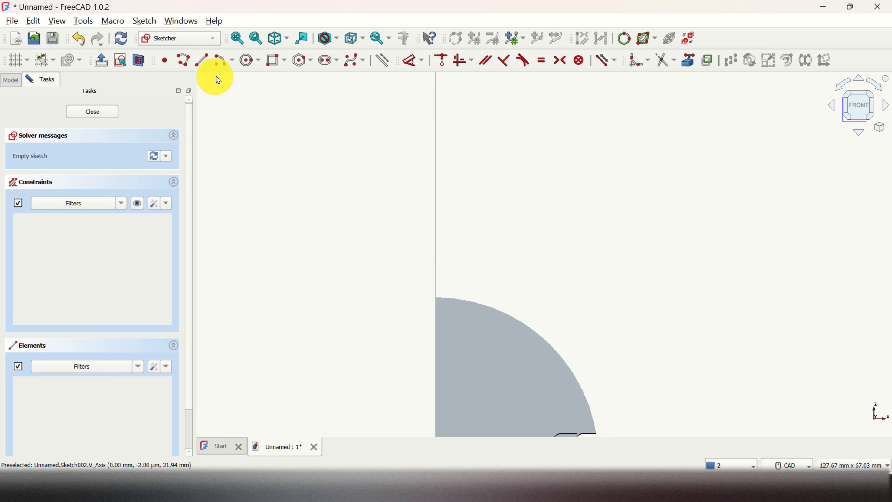
{"action": "left_click", "coordinate": [219, 67]}
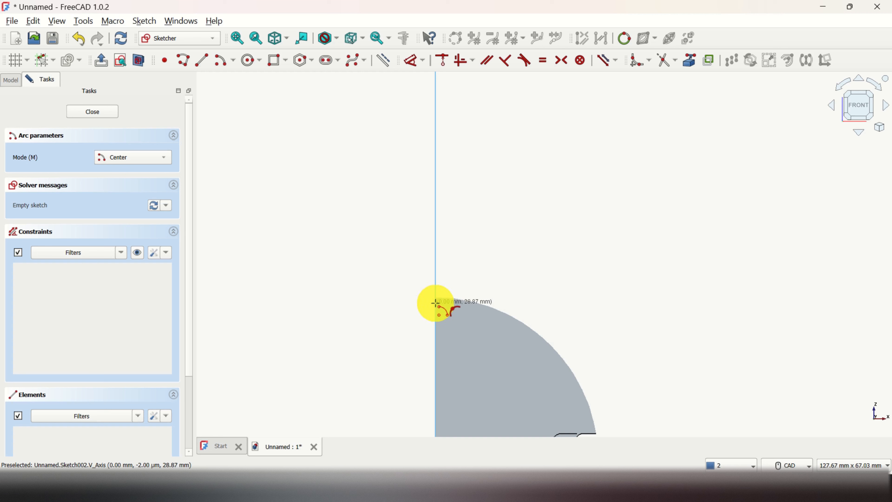
{"action": "left_click", "coordinate": [435, 303]}
{"action": "left_click", "coordinate": [534, 215]}
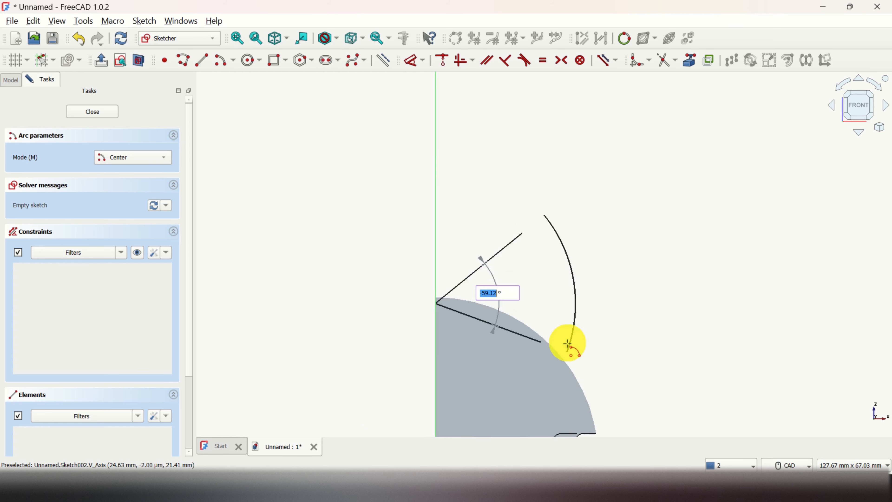
{"action": "key", "text": "Escape"}
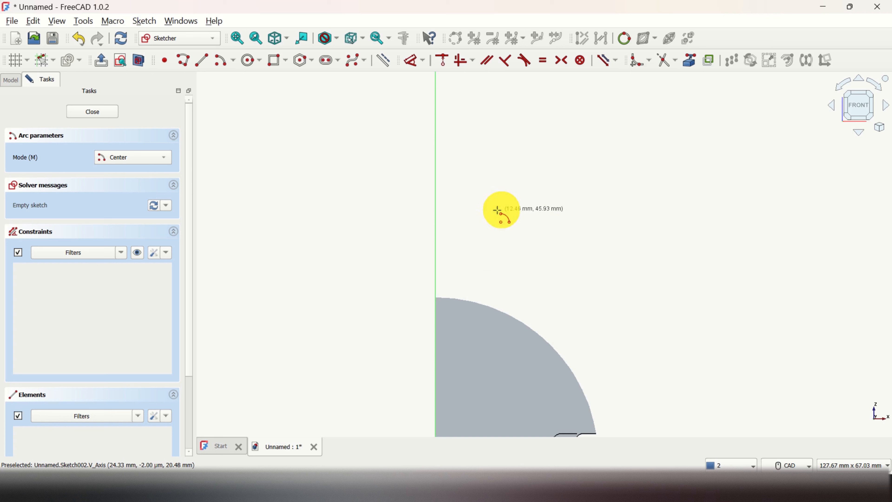
Draw a center arc from the dome's apex, starting above it on the vertical axis and ending inside the dome's front edge
{"action": "left_click", "coordinate": [436, 301]}
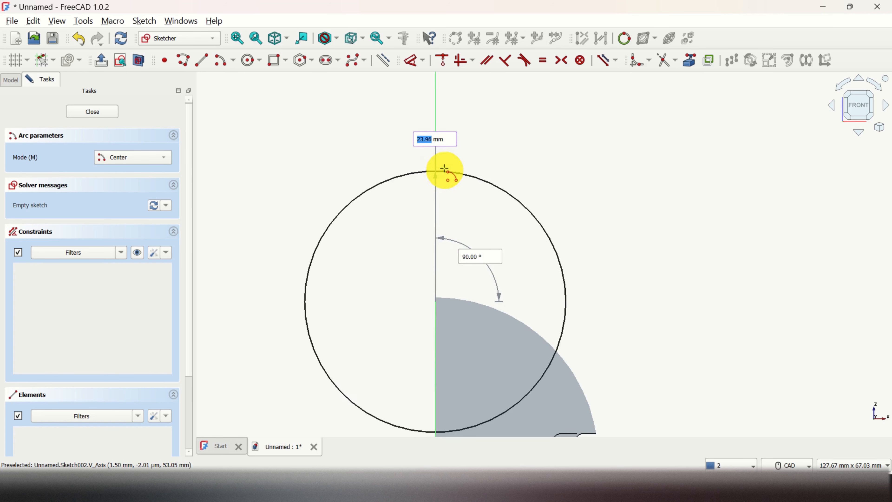
{"action": "left_click", "coordinate": [435, 157]}
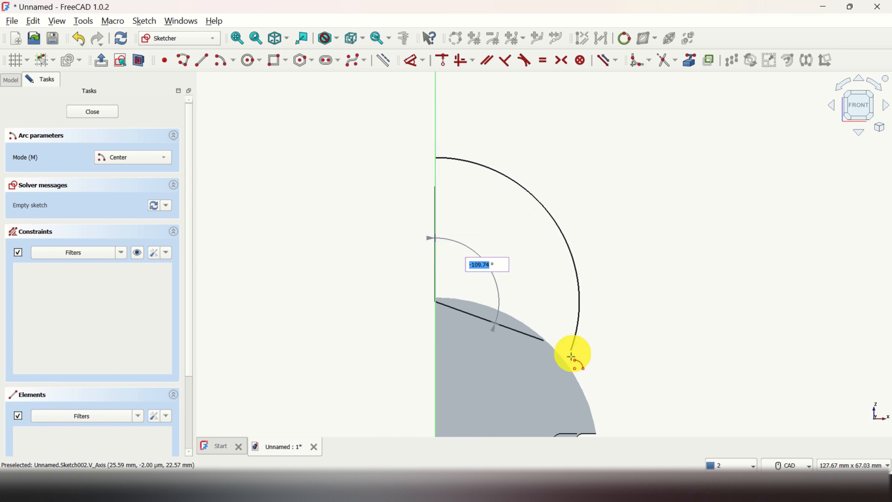
{"action": "left_click", "coordinate": [548, 377]}
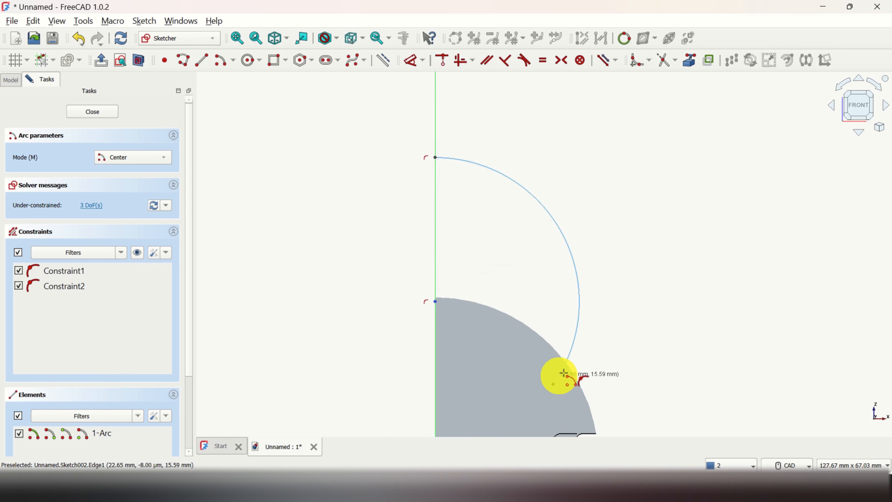
{"action": "right_click", "coordinate": [598, 356]}
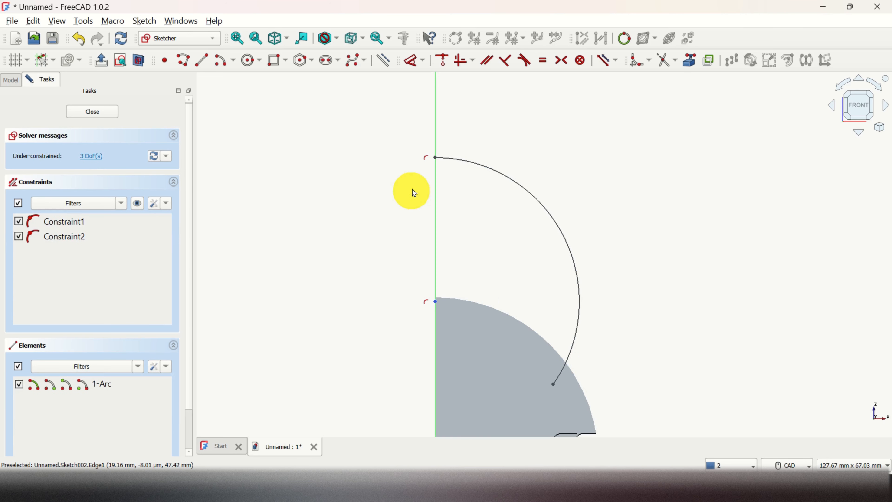
Draw a circle centred on the origin, with its edge just inside the dome's outer outline and crossing the crest arc
{"action": "middle_click_drag", "start_coordinate": [611, 261], "coordinate": [609, 194]}
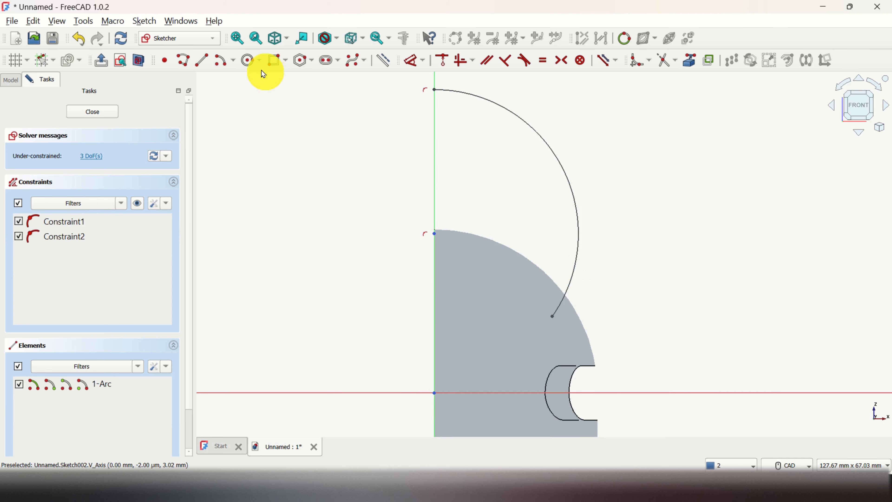
{"action": "left_click", "coordinate": [252, 64]}
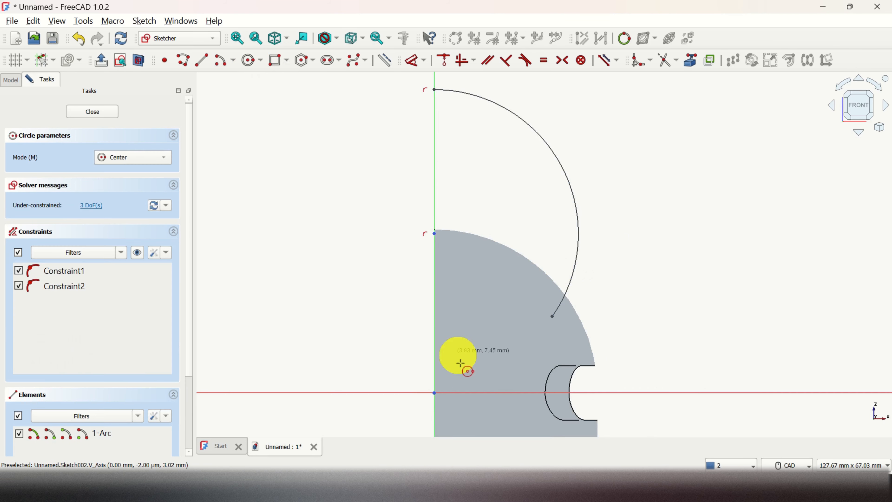
{"action": "left_click", "coordinate": [435, 393]}
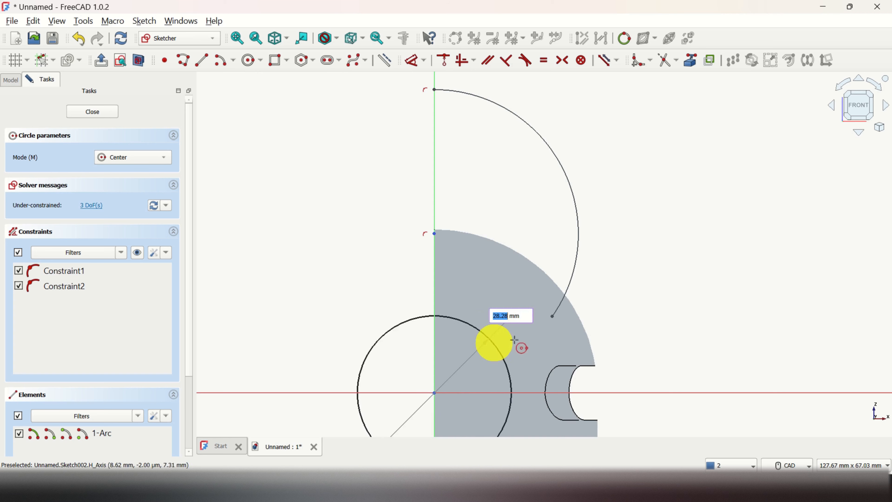
{"action": "left_click", "coordinate": [579, 325]}
{"action": "right_click", "coordinate": [621, 302]}
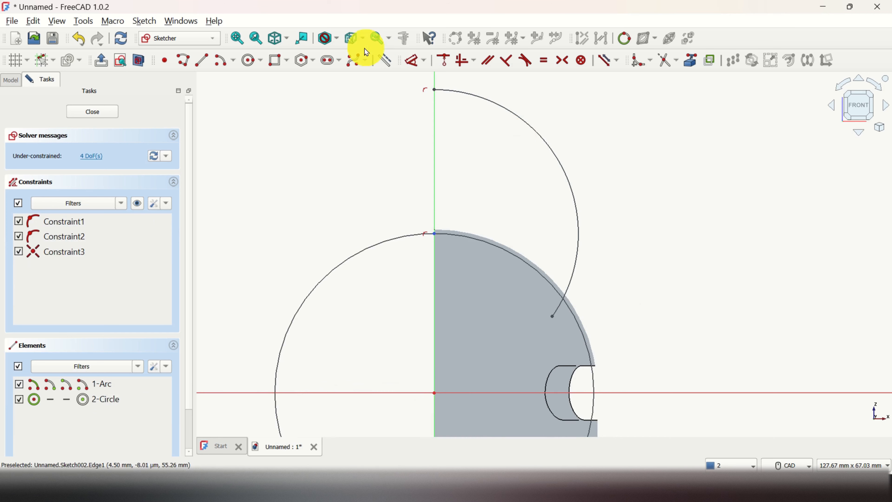
Draw a vertical line from the crest arc's upper endpoint down the vertical axis to just below the top of the circle
{"action": "left_click", "coordinate": [202, 60]}
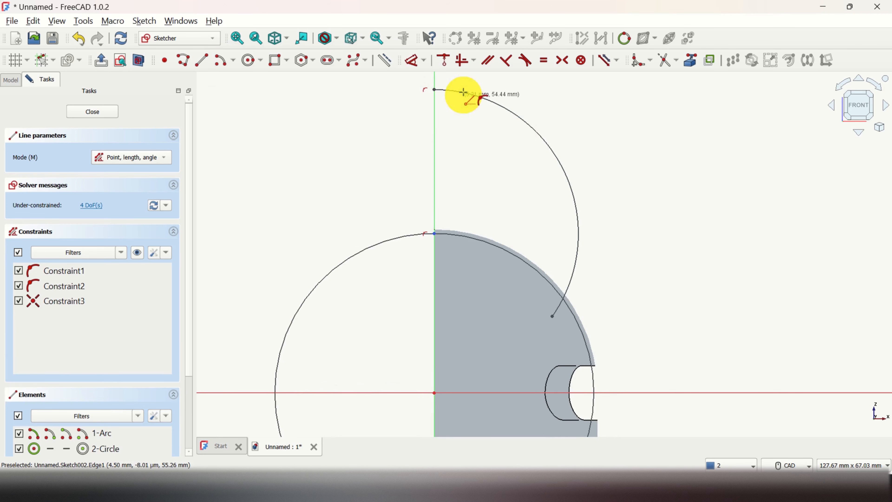
{"action": "left_click", "coordinate": [435, 89]}
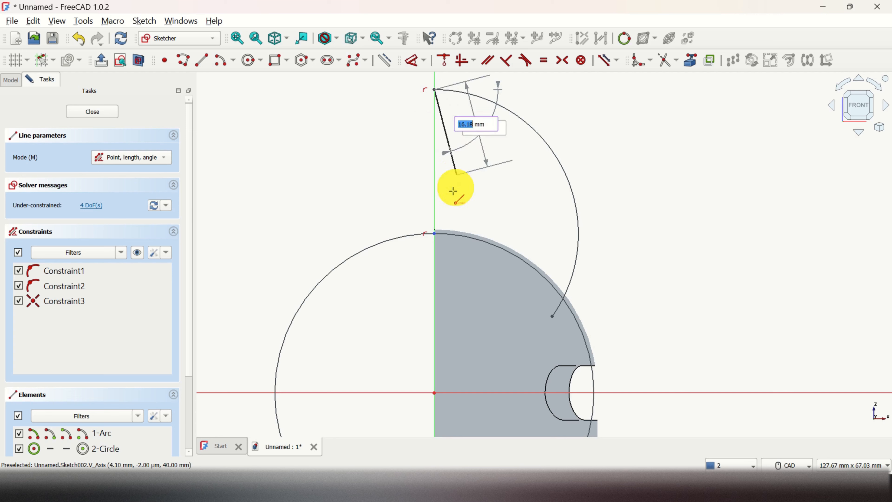
{"action": "left_click", "coordinate": [435, 246]}
{"action": "right_click", "coordinate": [421, 251]}
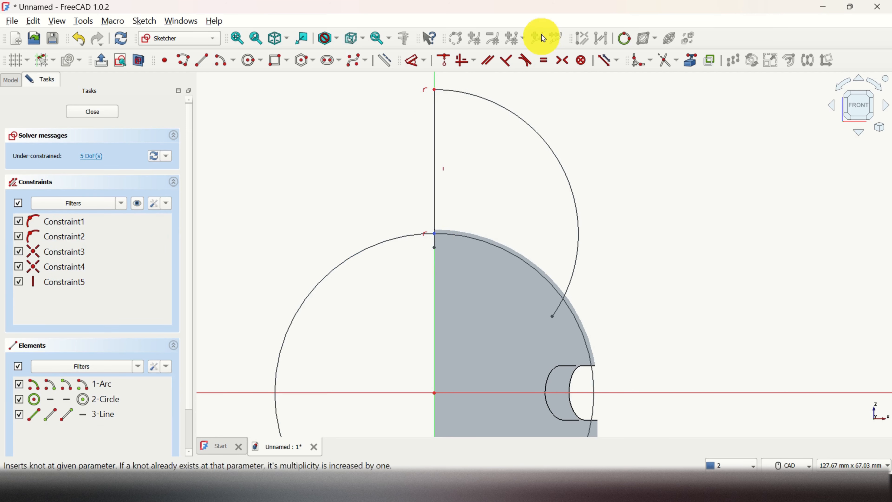
Trim the arc's end inside the dome, the circle outside the crest and the line's lower overhang, and close the sketch
{"action": "left_click", "coordinate": [661, 65]}
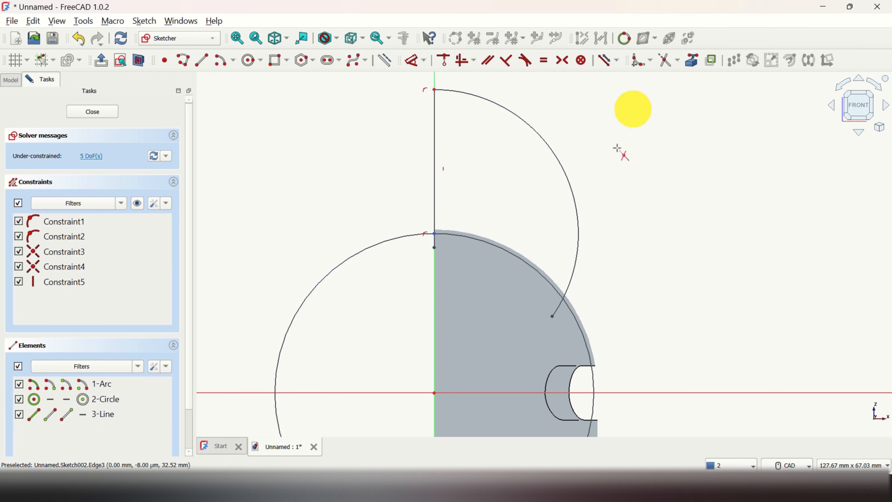
{"action": "left_click", "coordinate": [556, 313]}
{"action": "left_click", "coordinate": [398, 240]}
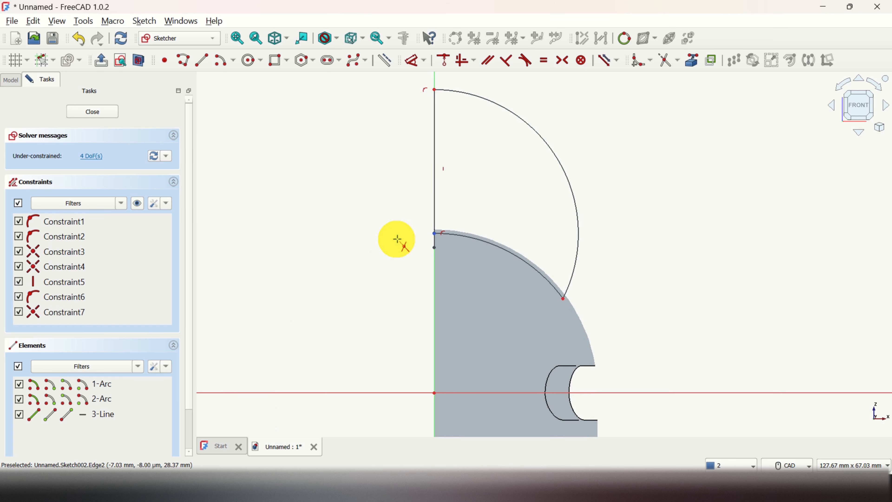
{"action": "scroll", "coordinate": [576, 149], "scroll_direction": "down", "scroll_amount": 1}
{"action": "scroll", "coordinate": [600, 215], "scroll_direction": "up", "scroll_amount": 1}
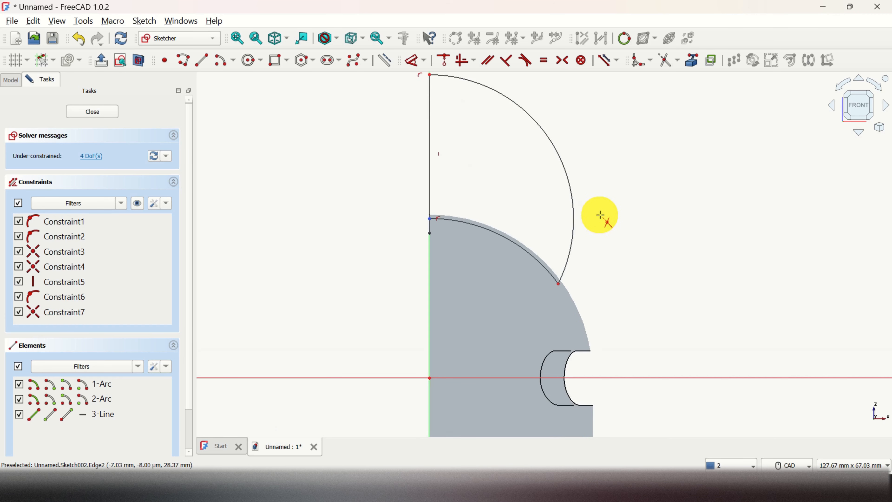
{"action": "left_click", "coordinate": [429, 227]}
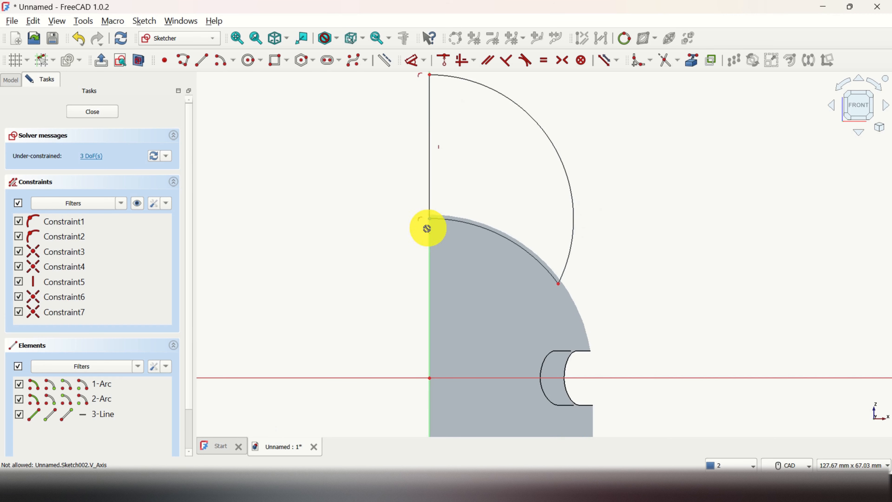
{"action": "scroll", "coordinate": [472, 222], "scroll_direction": "up", "scroll_amount": 3}
{"action": "scroll", "coordinate": [587, 238], "scroll_direction": "down", "scroll_amount": 5}
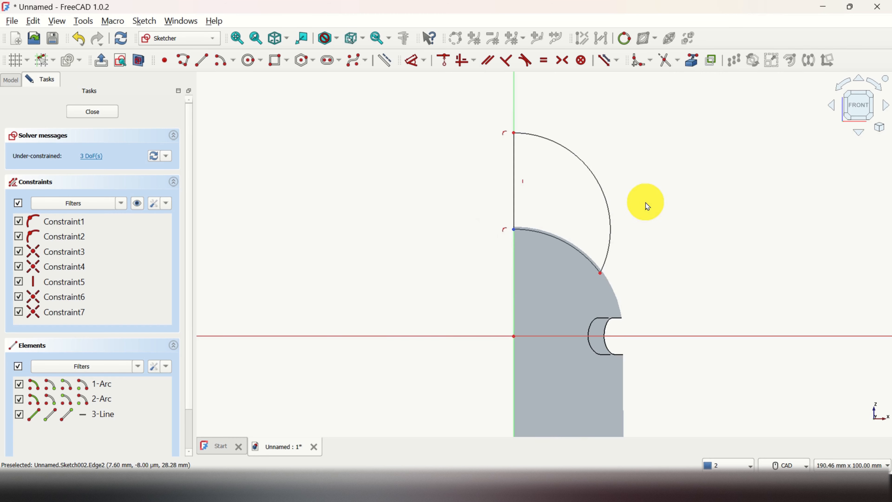
{"action": "left_click", "coordinate": [105, 113]}
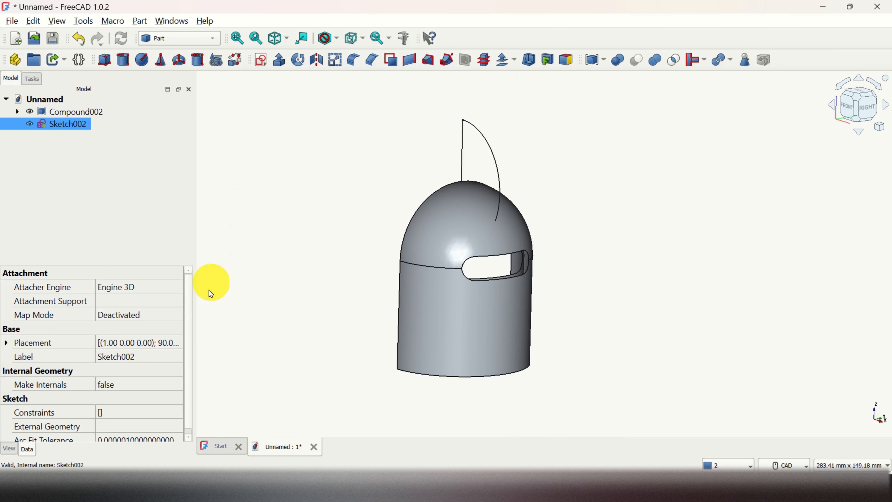
Set the crest sketch's placement to a Y translation of 4 mm and apply it
{"action": "left_click", "coordinate": [162, 347]}
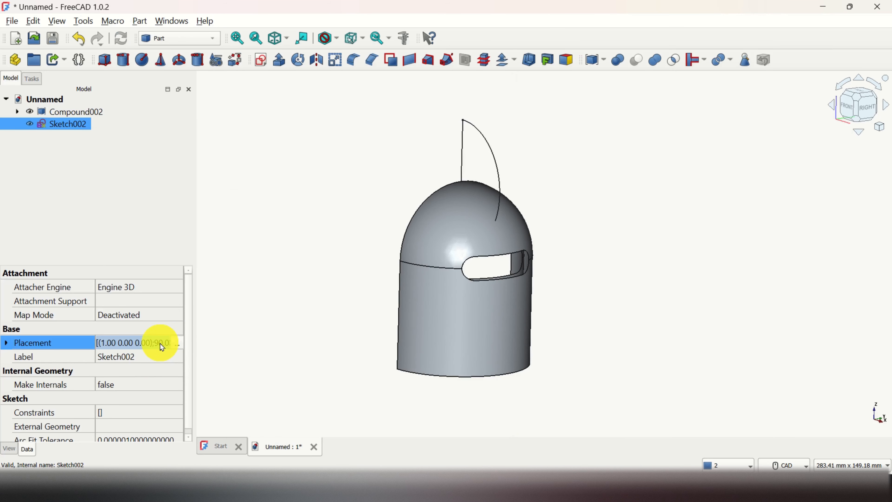
{"action": "left_click", "coordinate": [178, 344]}
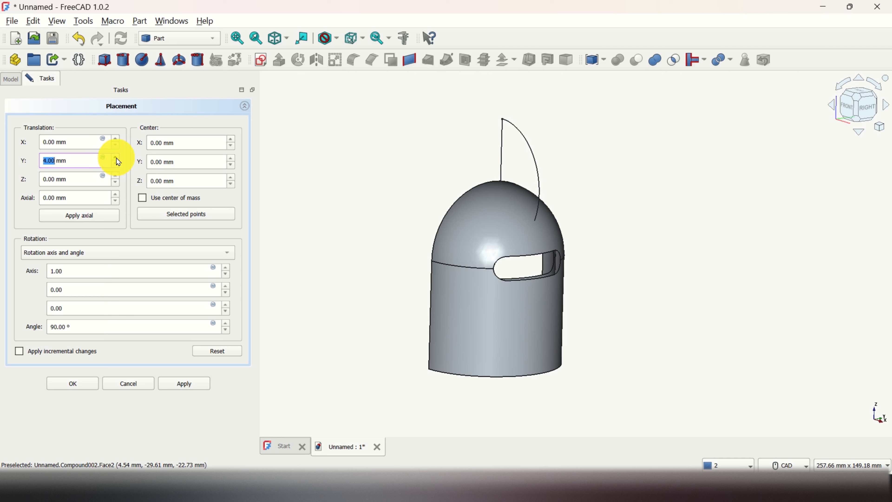
{"action": "scroll", "coordinate": [499, 175], "scroll_direction": "up", "scroll_amount": 3}
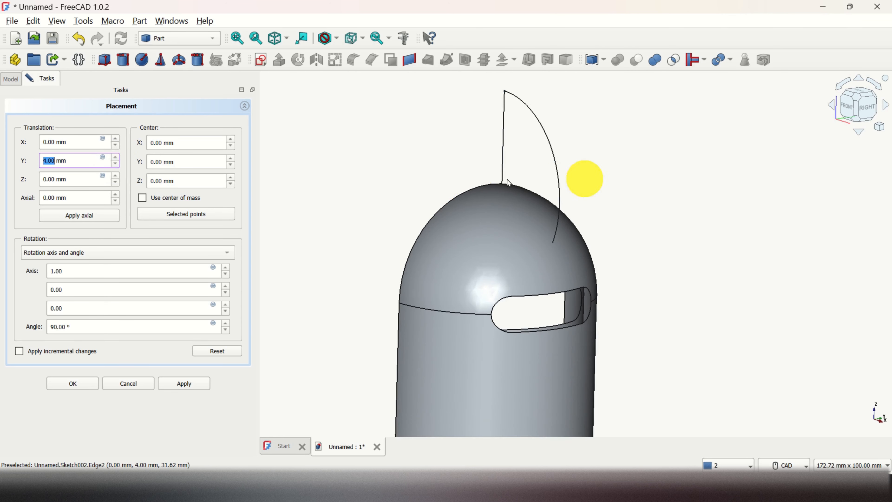
{"action": "left_click", "coordinate": [190, 386]}
{"action": "left_click", "coordinate": [81, 386]}
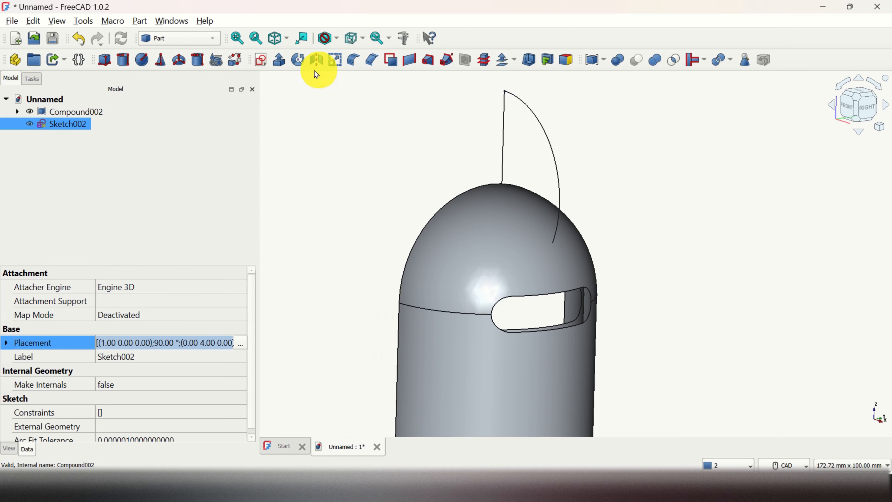
Extrude the crest sketch 8 mm along its normal as a solid
{"action": "left_click", "coordinate": [282, 62]}
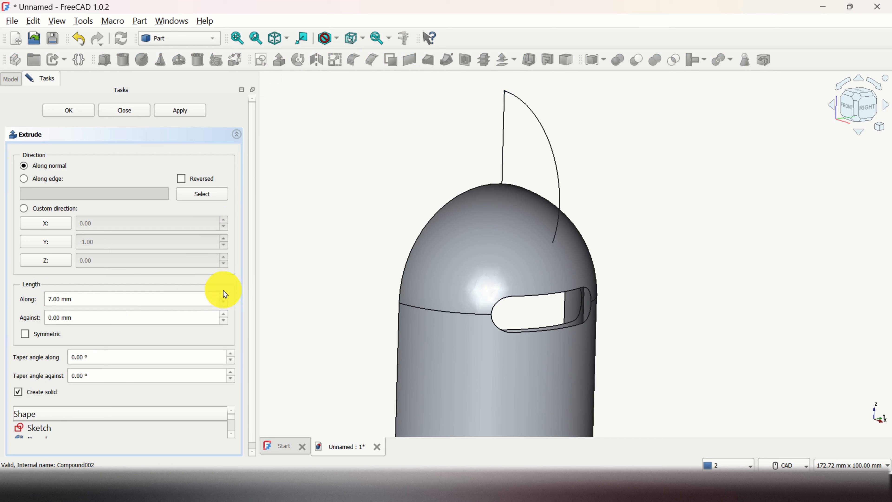
{"action": "left_click", "coordinate": [189, 111]}
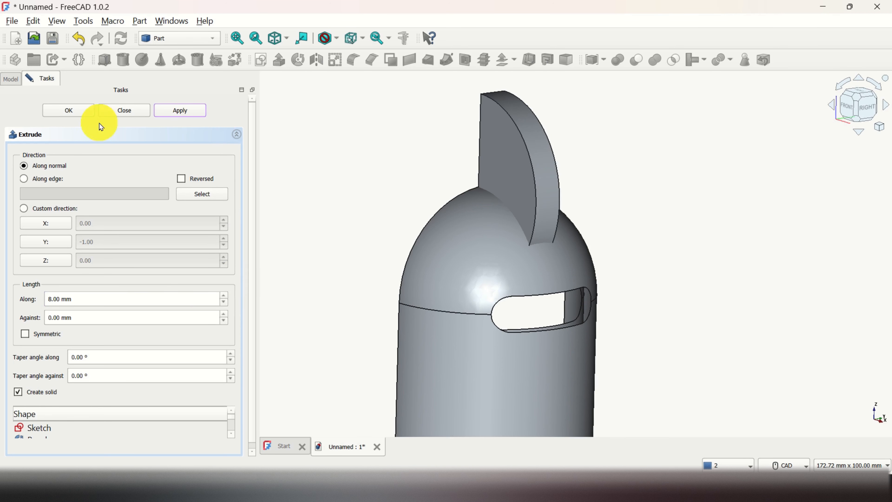
{"action": "left_click", "coordinate": [80, 112]}
{"action": "scroll", "coordinate": [339, 243], "scroll_direction": "down", "scroll_amount": 2}
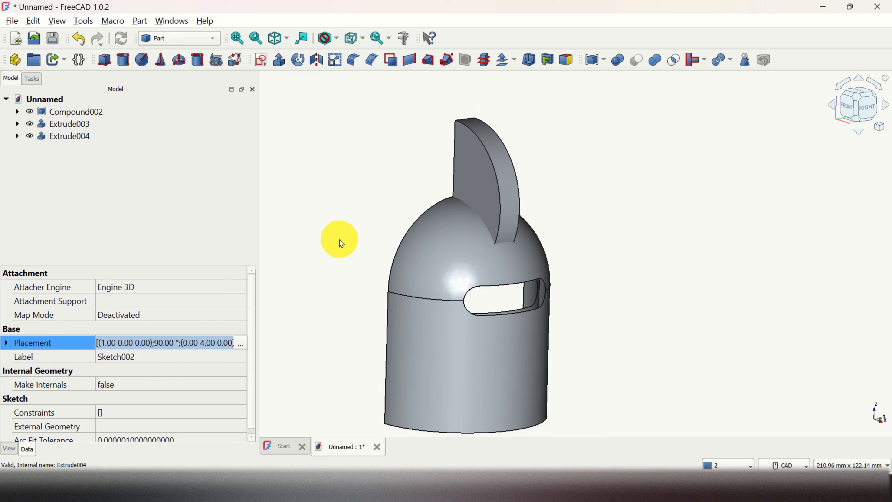
{"action": "middle_click_drag", "start_coordinate": [347, 246], "coordinate": [328, 247]}
{"action": "middle_click_drag", "start_coordinate": [543, 232], "coordinate": [510, 242]}
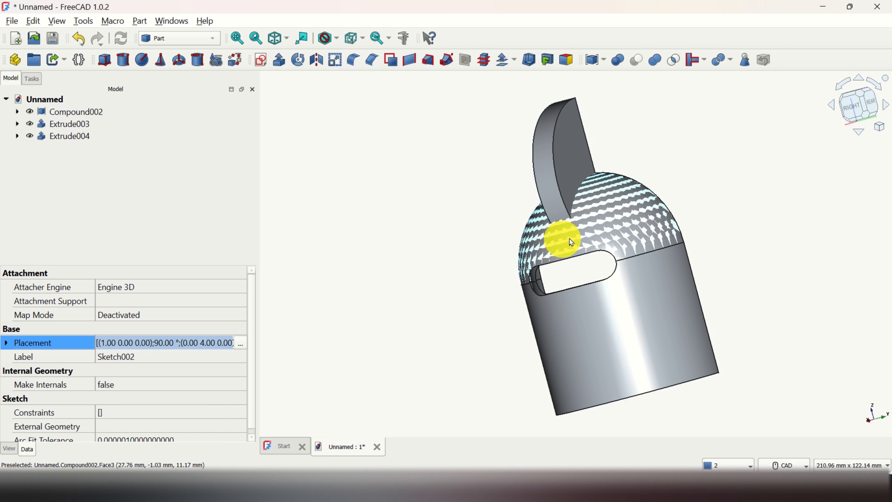
{"action": "scroll", "coordinate": [571, 238], "scroll_direction": "up", "scroll_amount": 1}
{"action": "scroll", "coordinate": [690, 237], "scroll_direction": "down", "scroll_amount": 1}
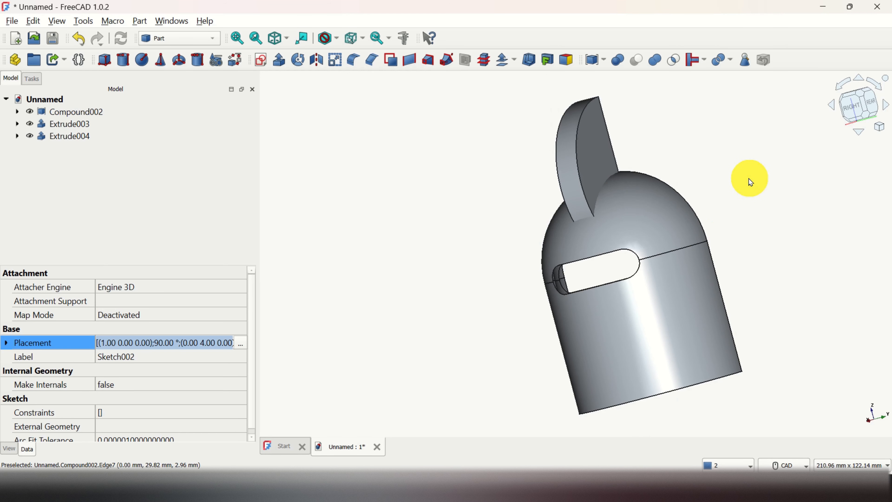